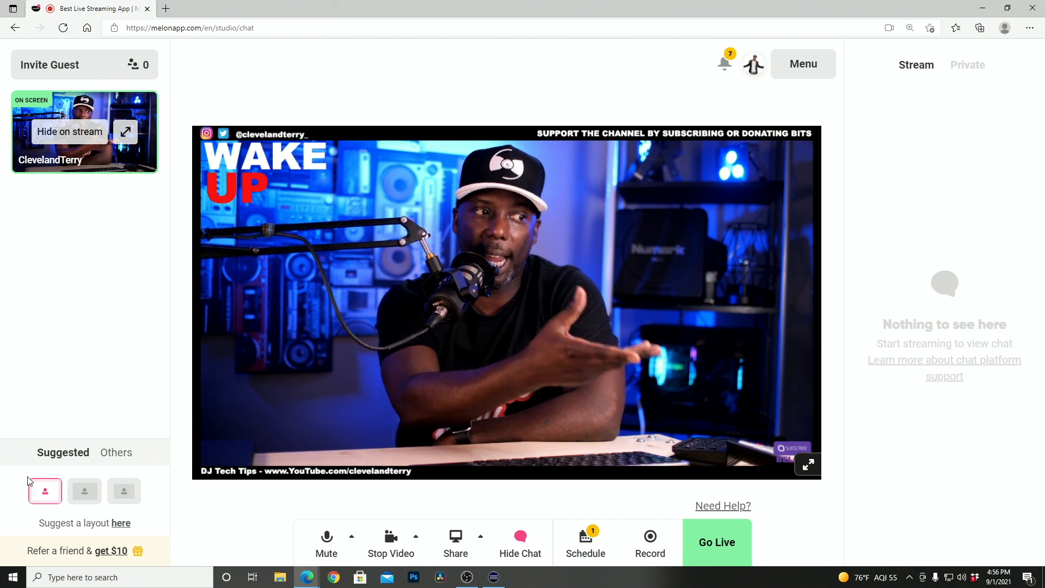
Try the two inset single-camera layouts and return the stream to the full-frame camera layout
click(86, 493)
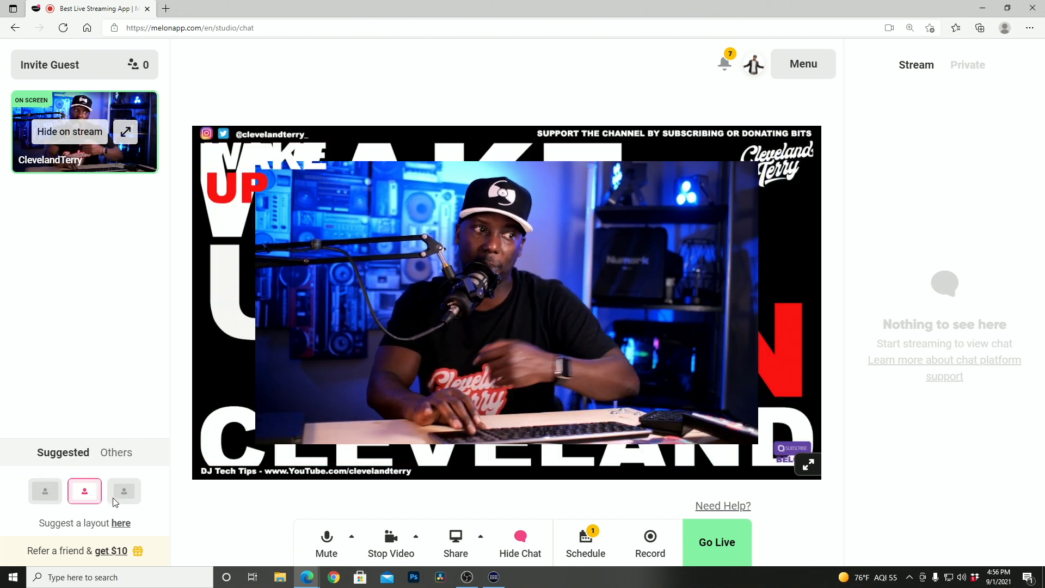
click(125, 505)
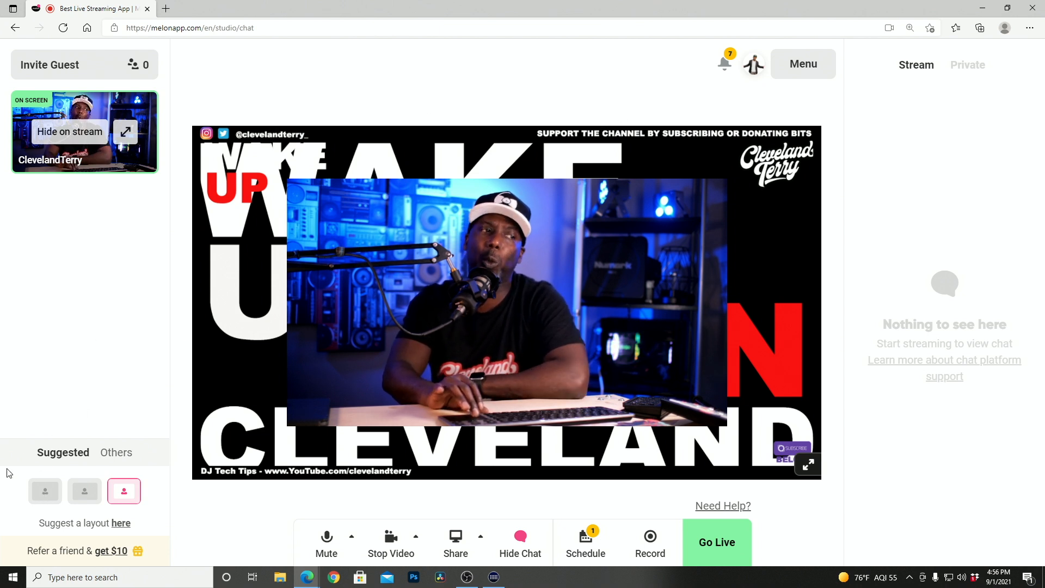
click(43, 494)
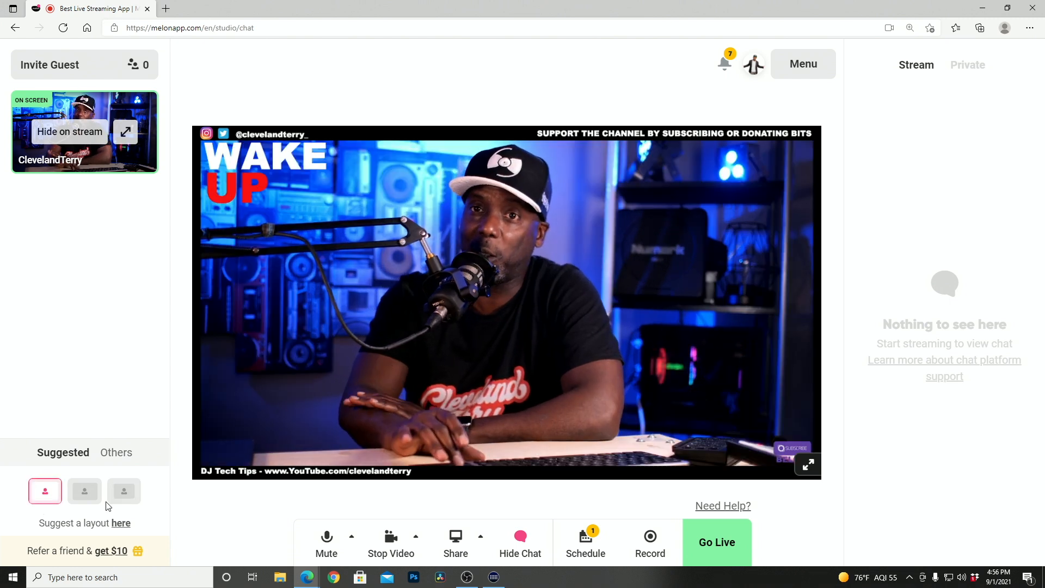
Look over the contact form for suggesting a new stream layout and return to the studio
click(122, 523)
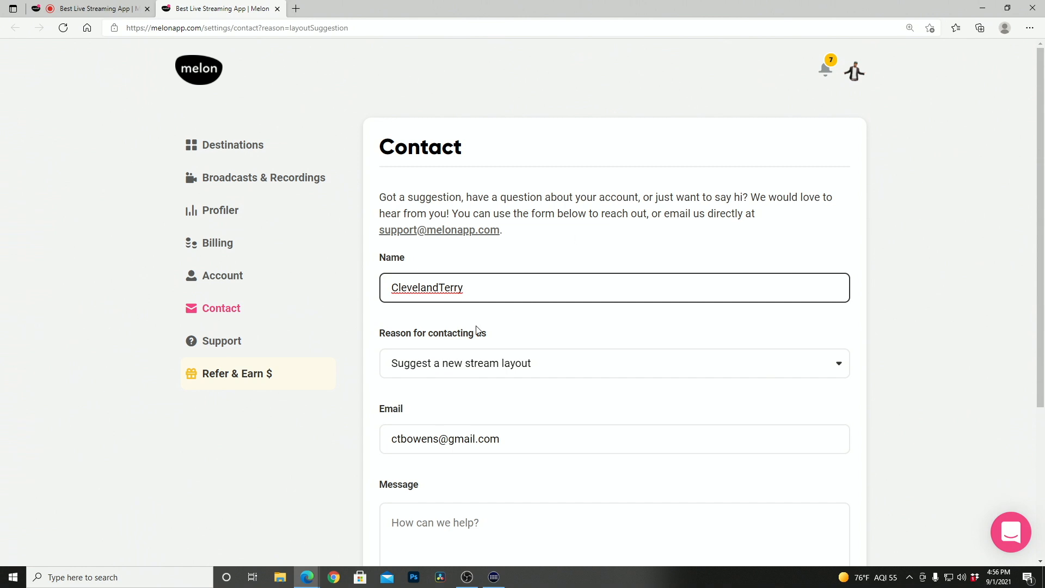
scroll(478, 330, down, 4)
scroll(477, 331, up, 4)
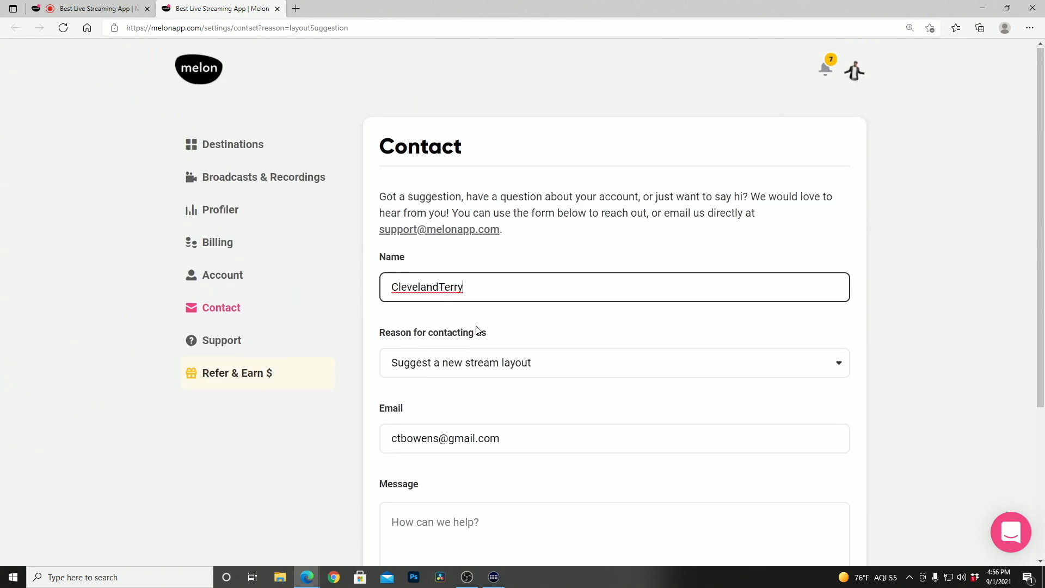
click(116, 8)
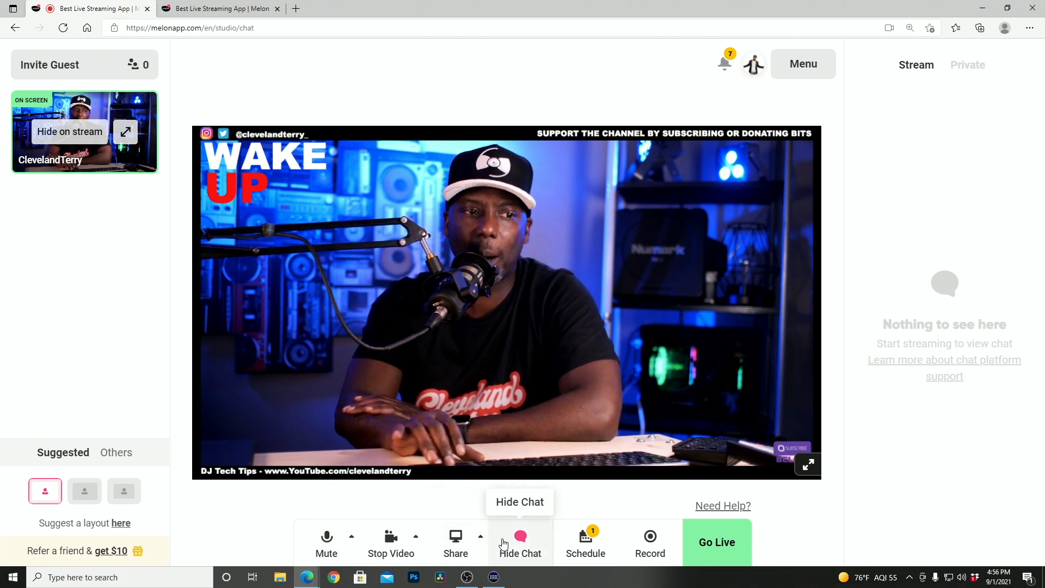
Share the browser tab with the Hal Leonard DJ Method Amazon page and show it on the stream
click(456, 544)
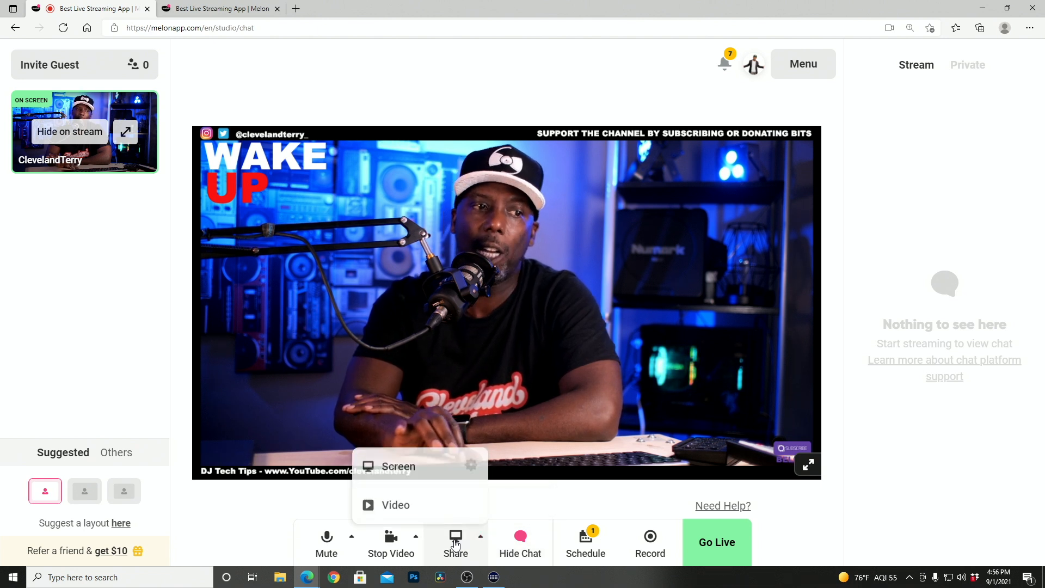
click(402, 481)
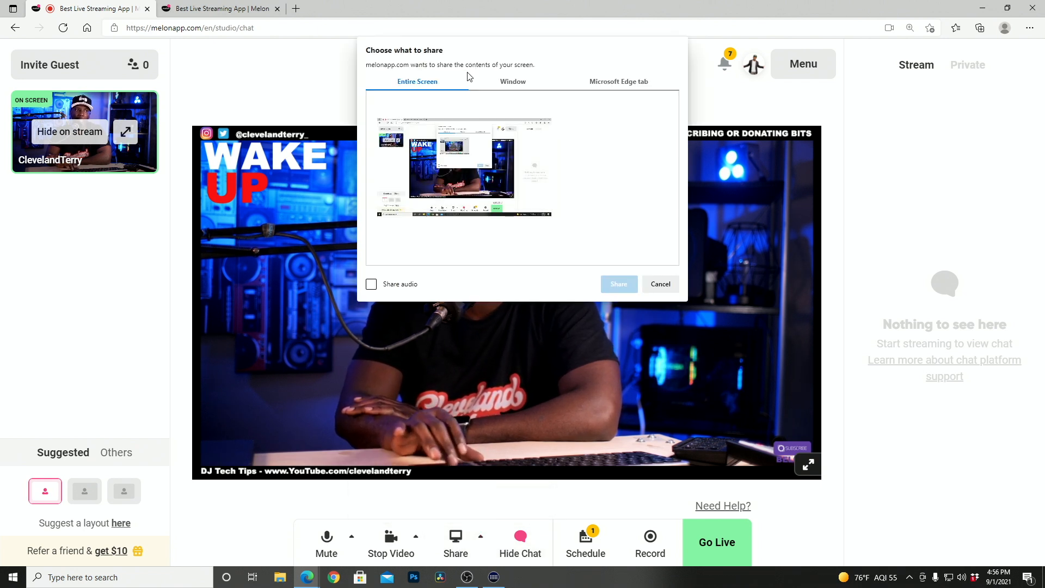
click(622, 81)
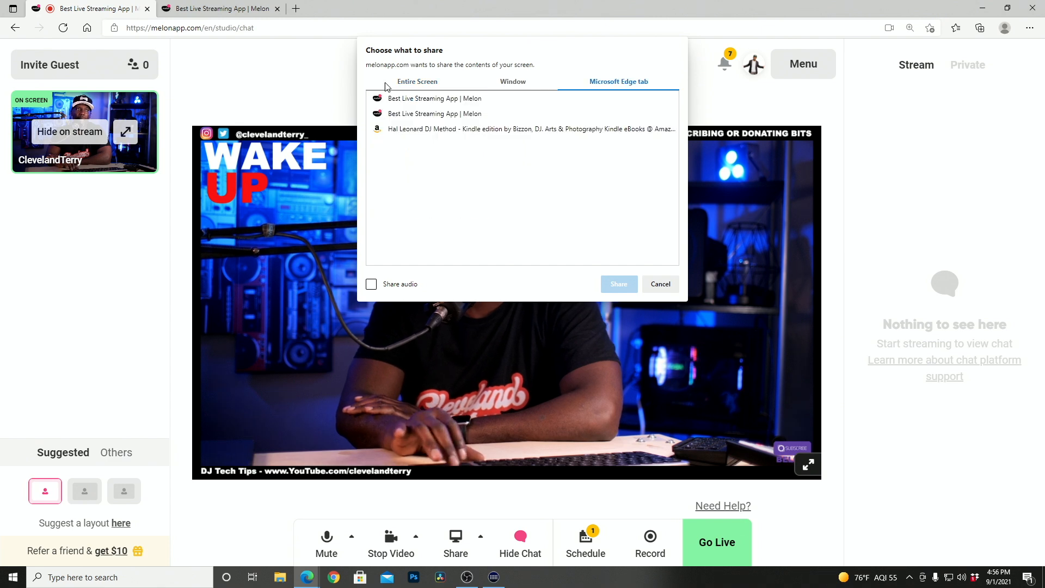
click(406, 130)
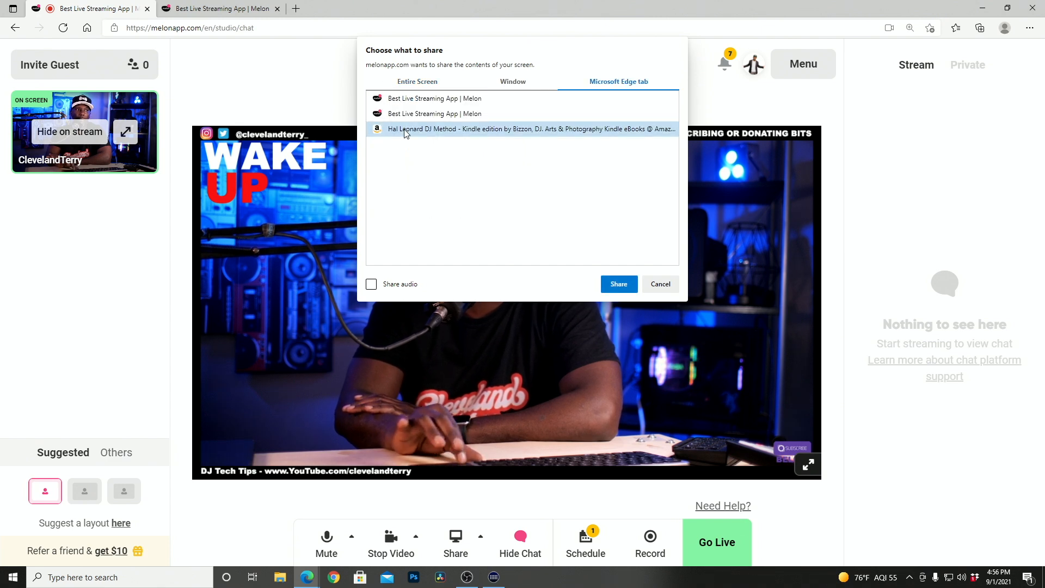
click(619, 284)
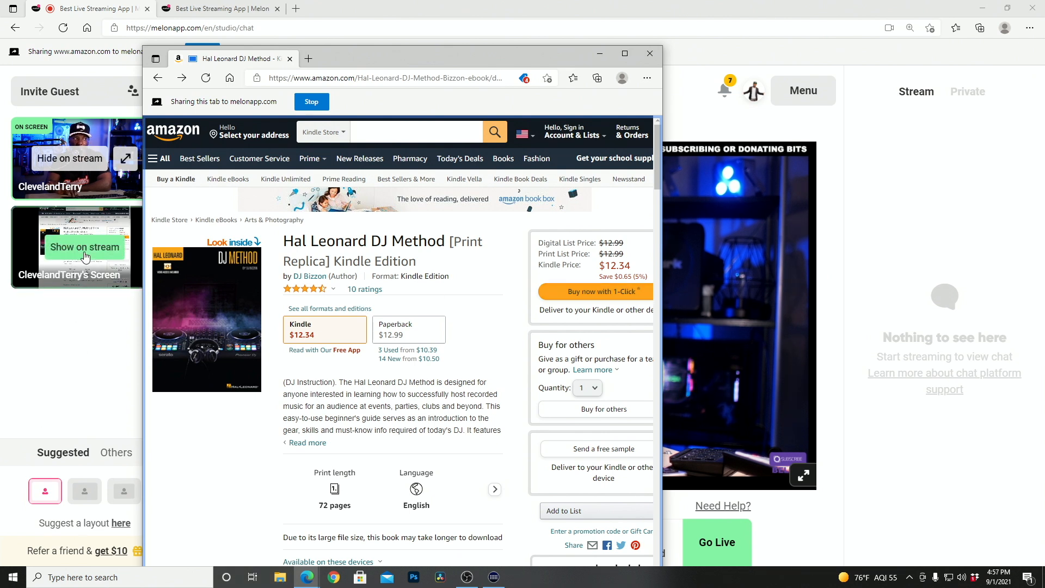
click(57, 258)
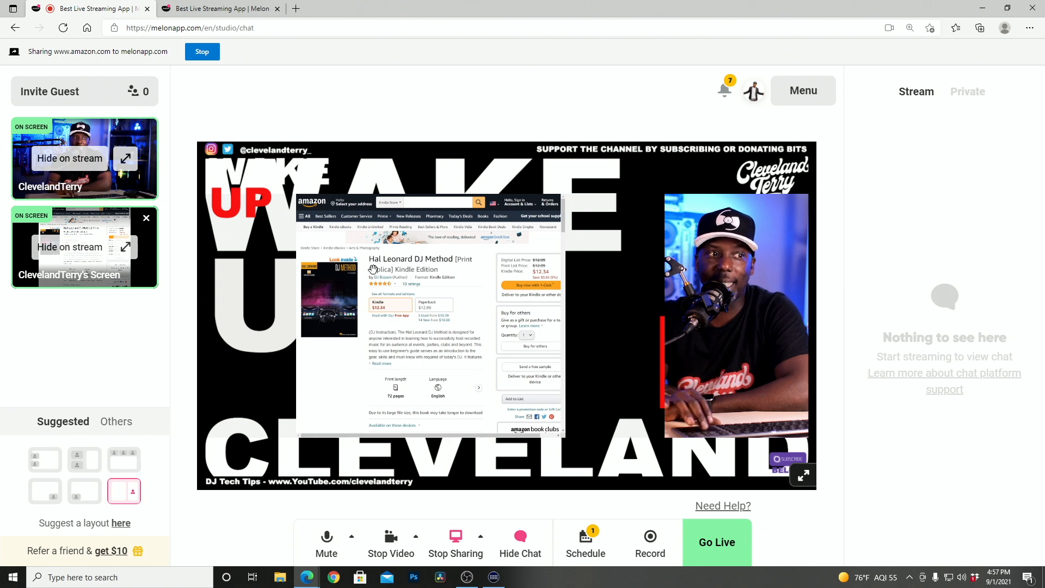
Try the suggested layouts for camera plus shared page, ending on the one with a tall camera column to the right of the page
click(39, 460)
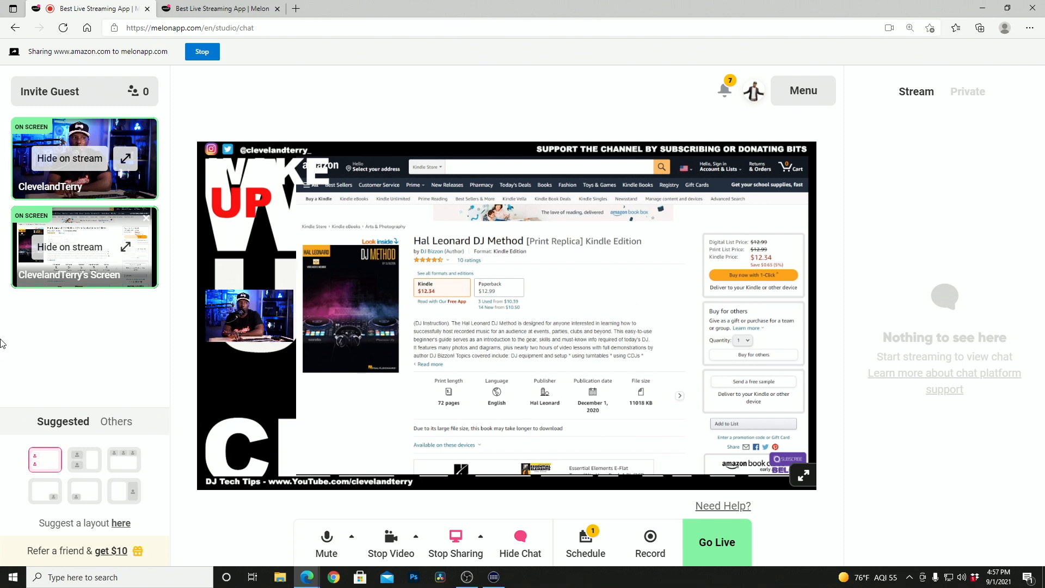
click(83, 462)
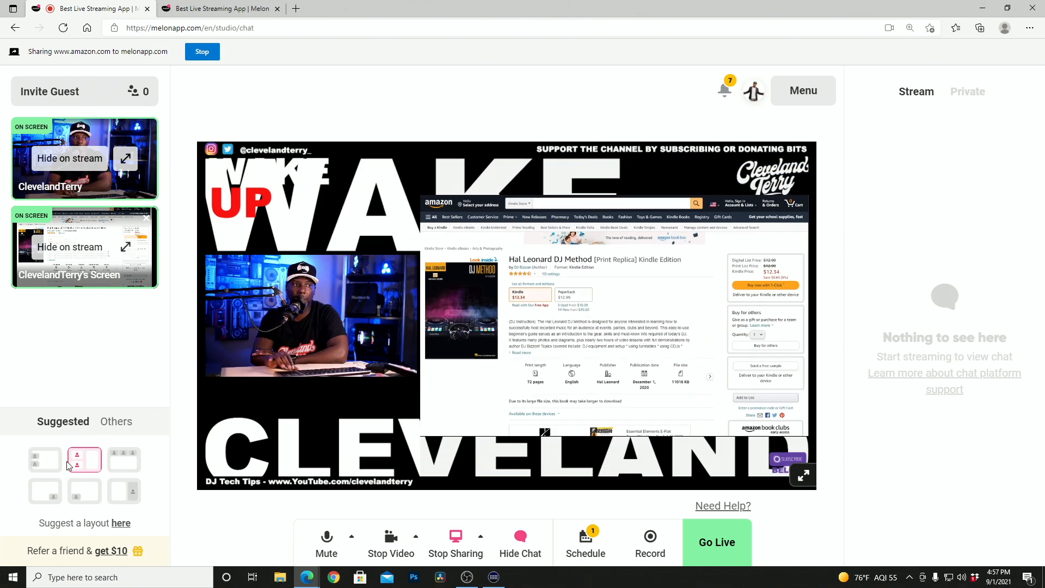
click(44, 493)
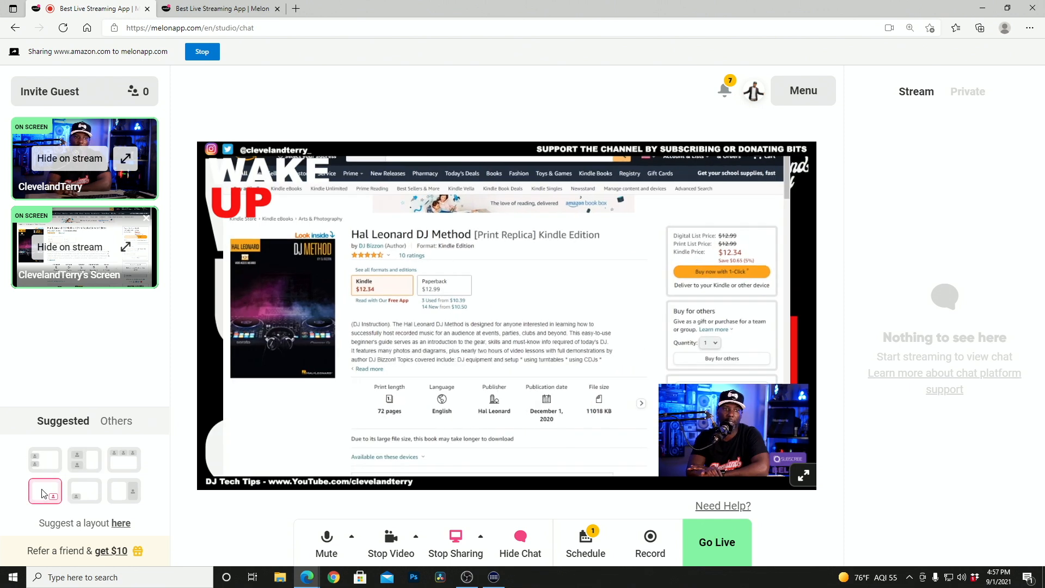
click(101, 499)
click(121, 464)
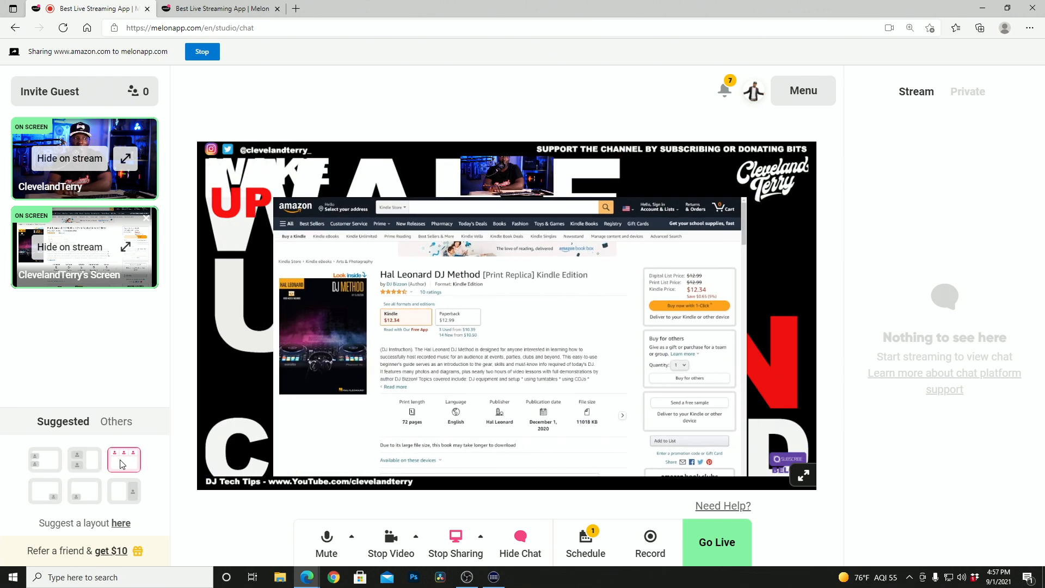
click(116, 493)
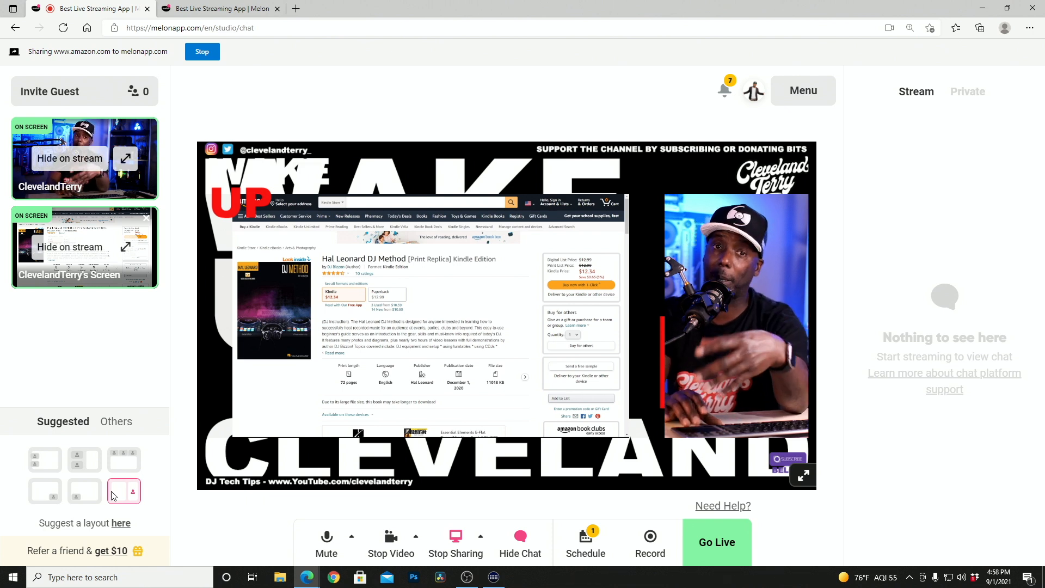
click(124, 459)
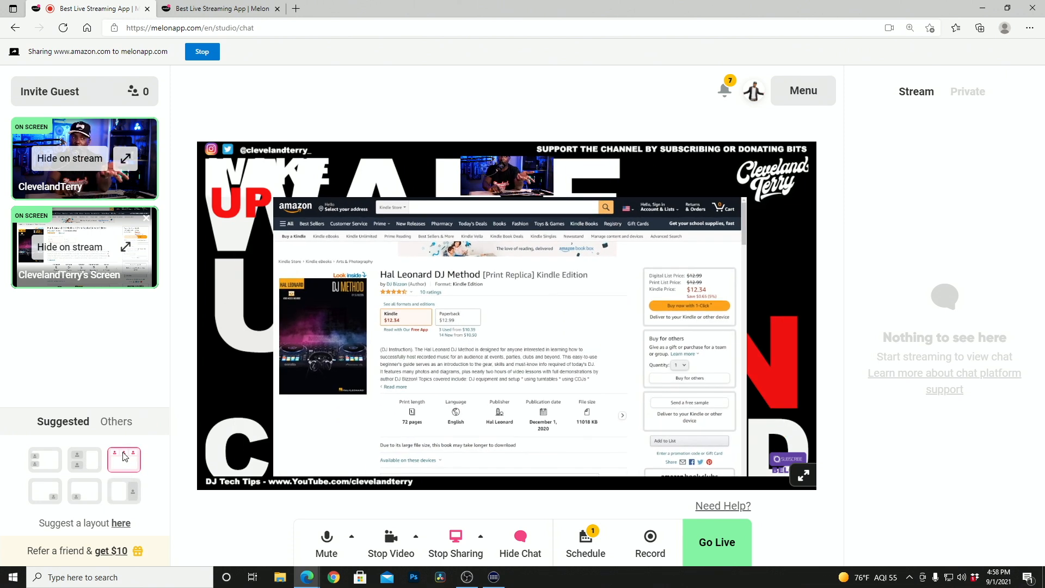
click(49, 492)
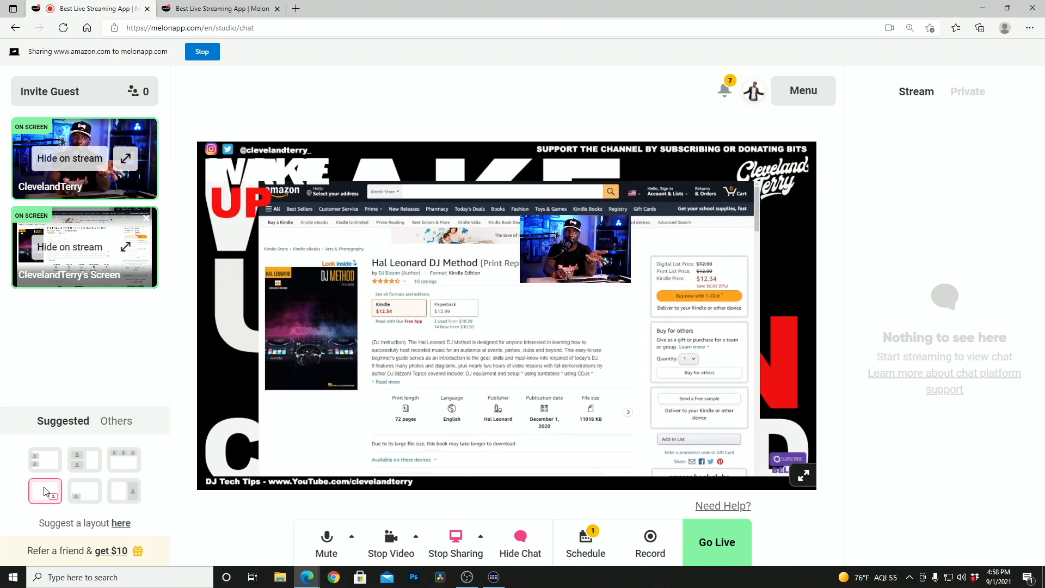
click(127, 492)
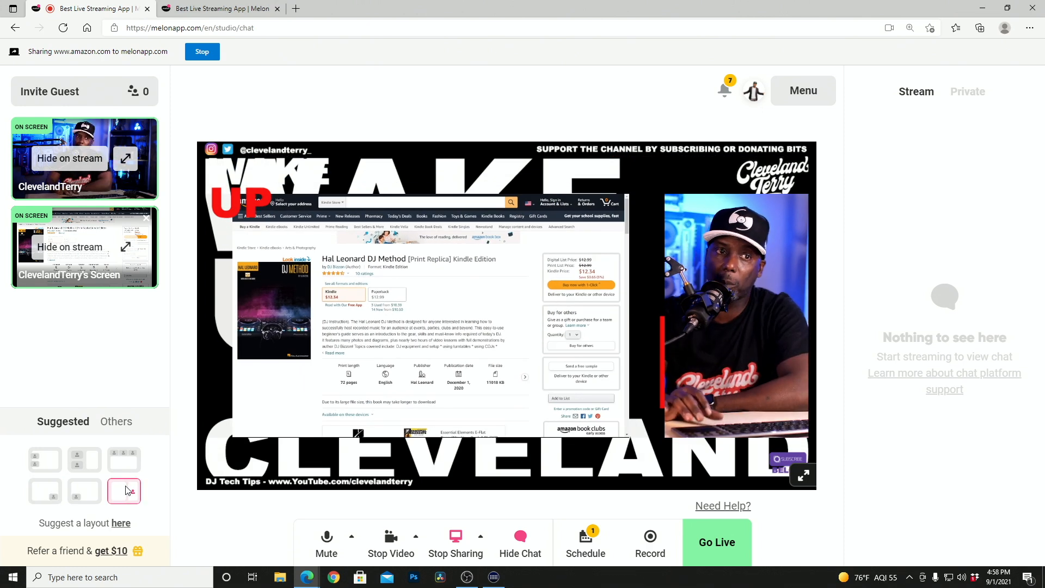
Replace the shared page with the video Wake Up in Cleveland Subscribe and play it on the stream
click(452, 539)
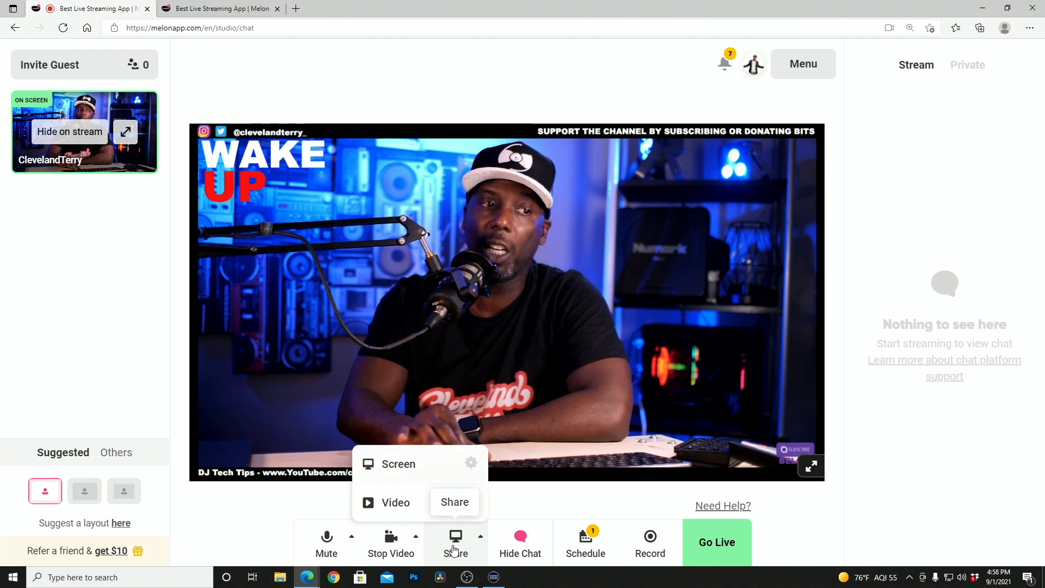
click(389, 502)
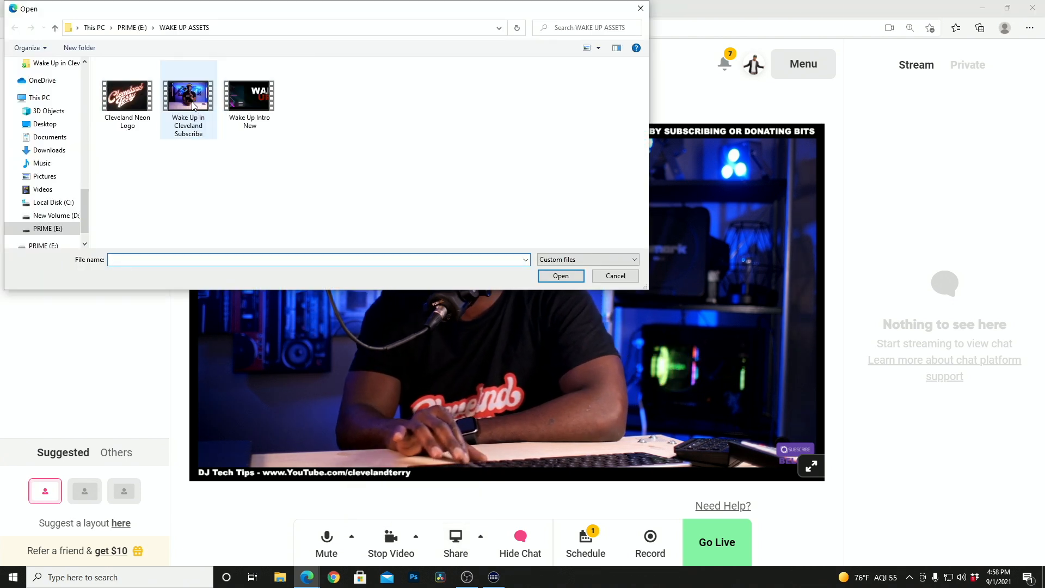
double_click(193, 105)
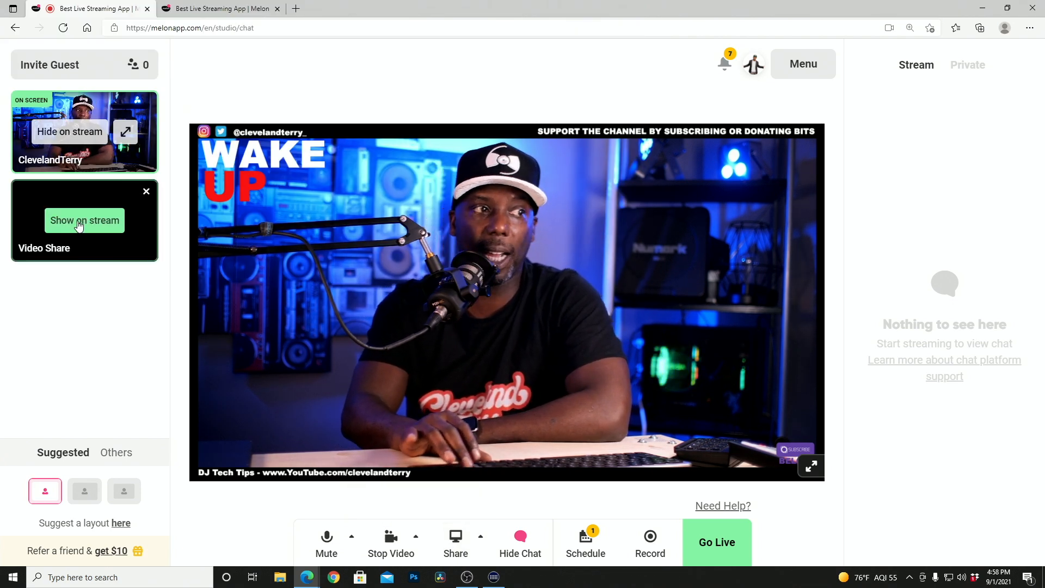
click(84, 221)
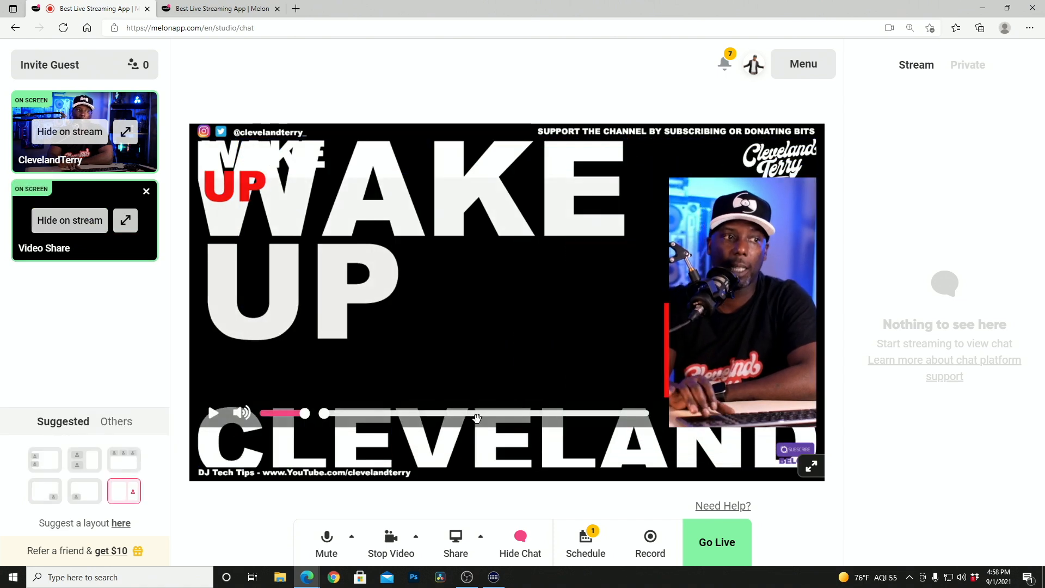
click(213, 412)
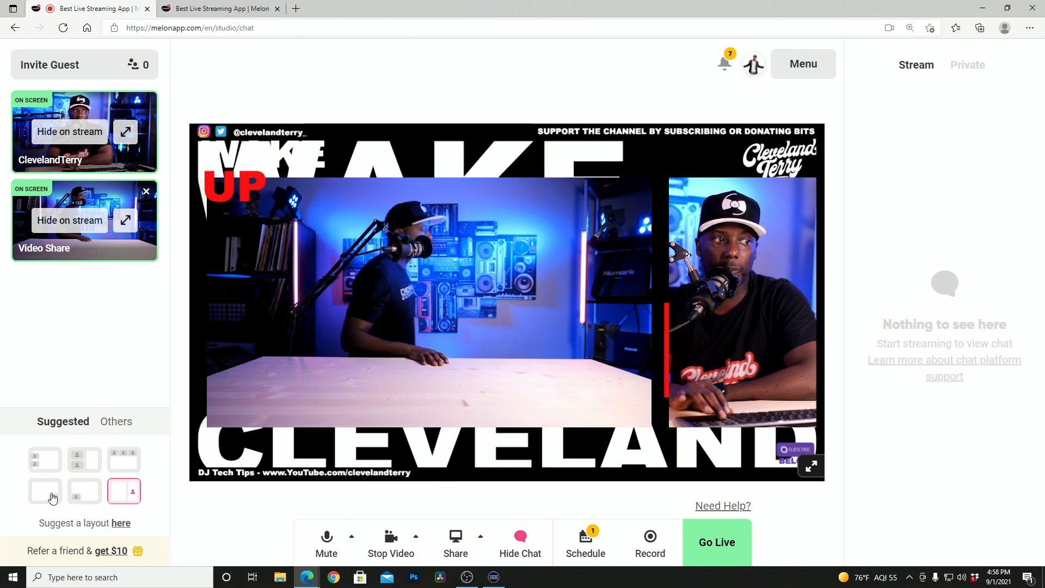
Try the shared video enlarged and in the layout with small cameras down the left side, and remove the video share
click(126, 221)
click(126, 221)
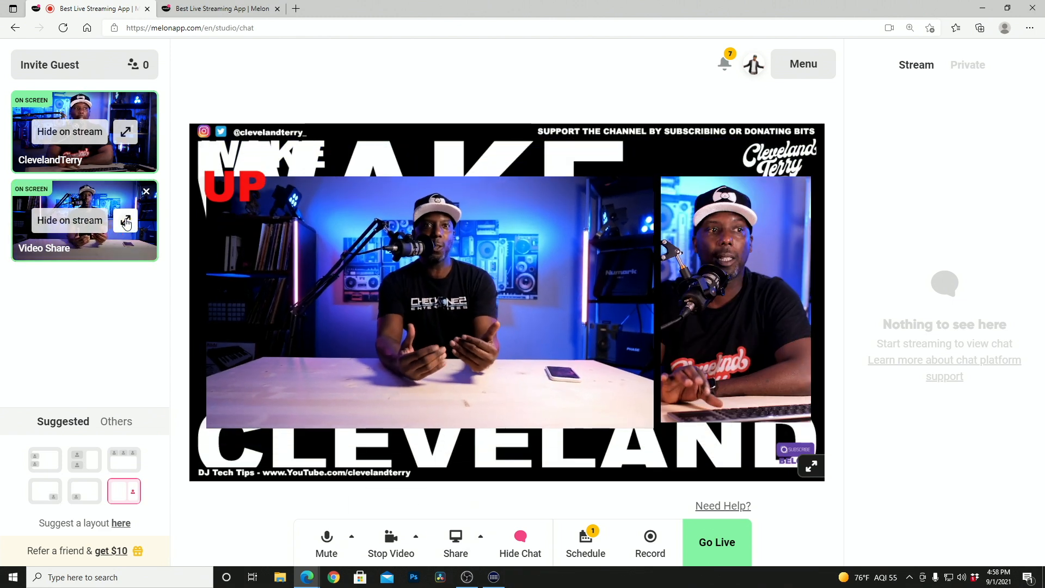
click(38, 459)
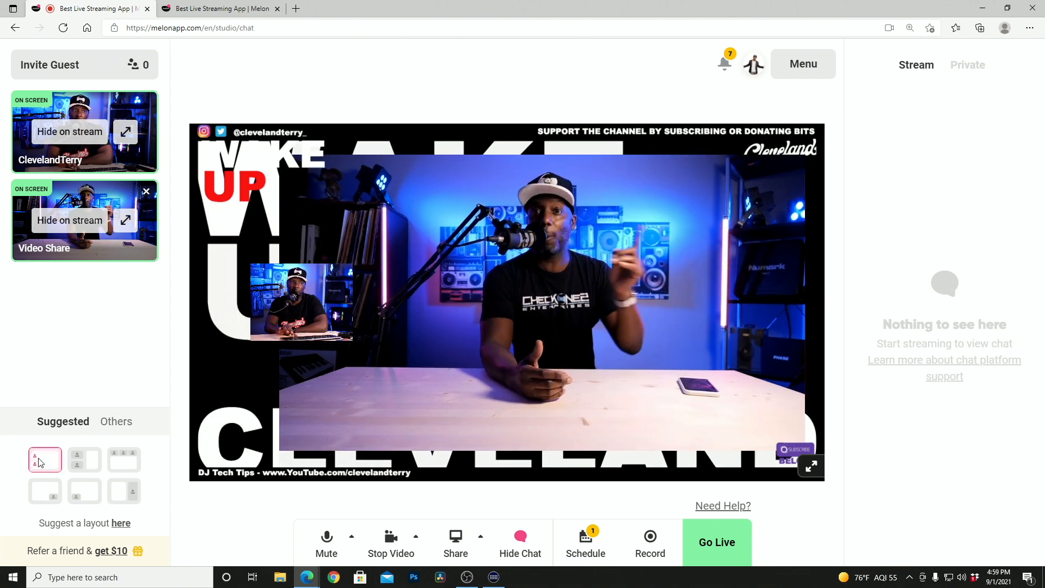
click(145, 192)
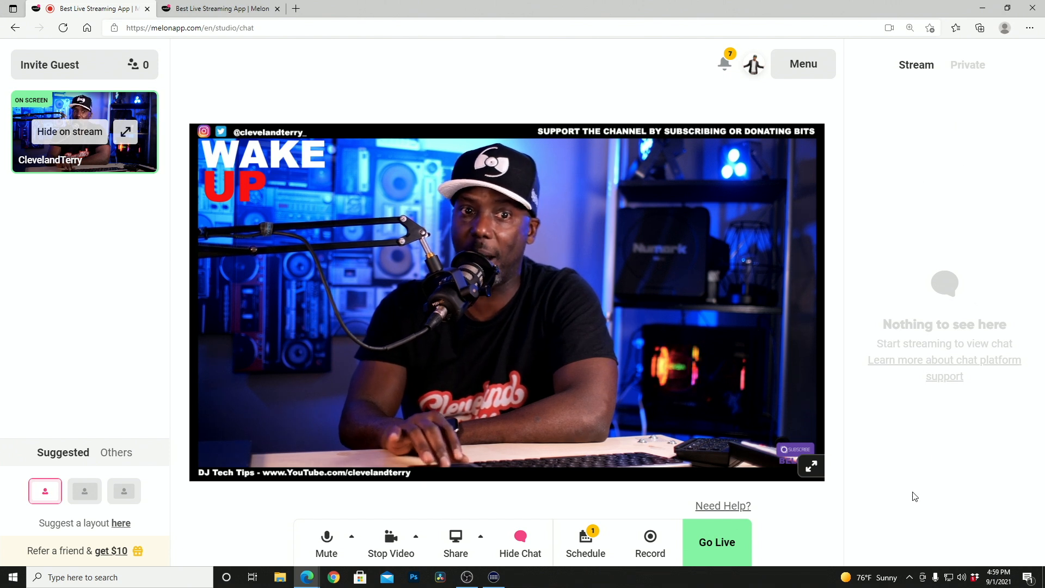
View the private chat and return to the stream chat
click(975, 77)
click(906, 70)
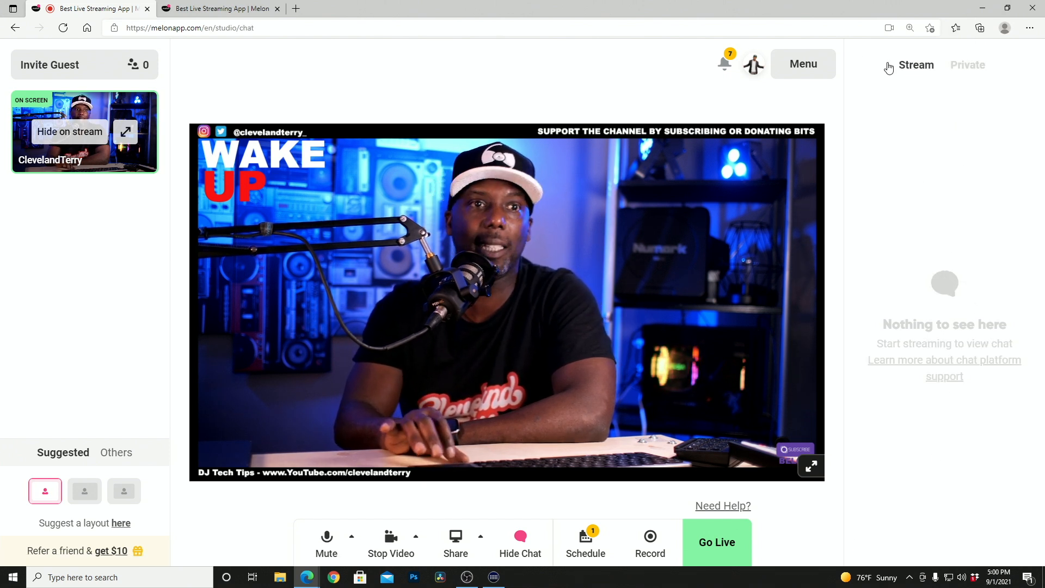
Add the Melon logo from the design settings to the stream, and enlarge and reposition it near the video's upper-right corner
click(806, 61)
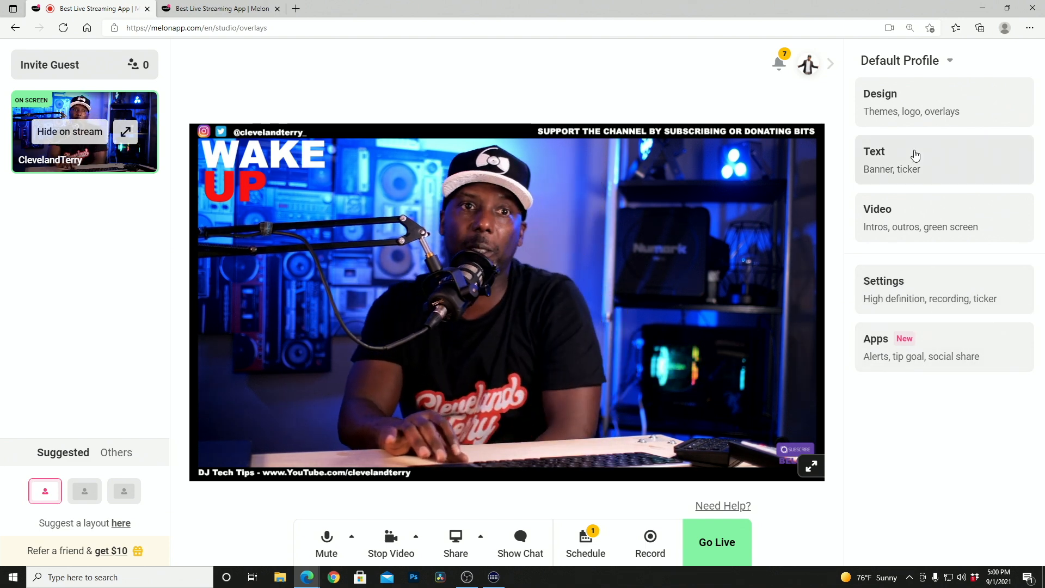
click(886, 105)
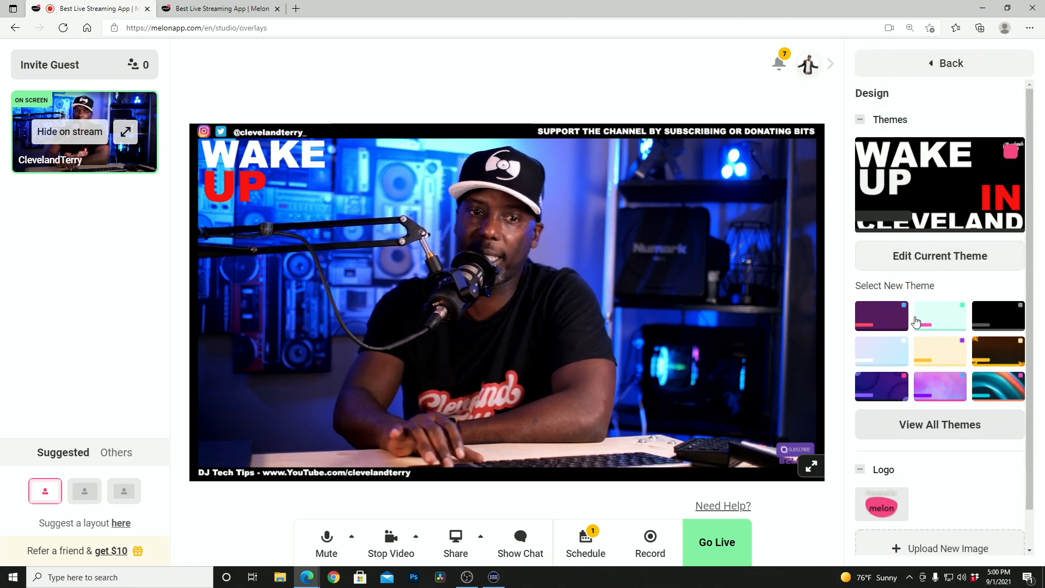
scroll(940, 277, down, 1)
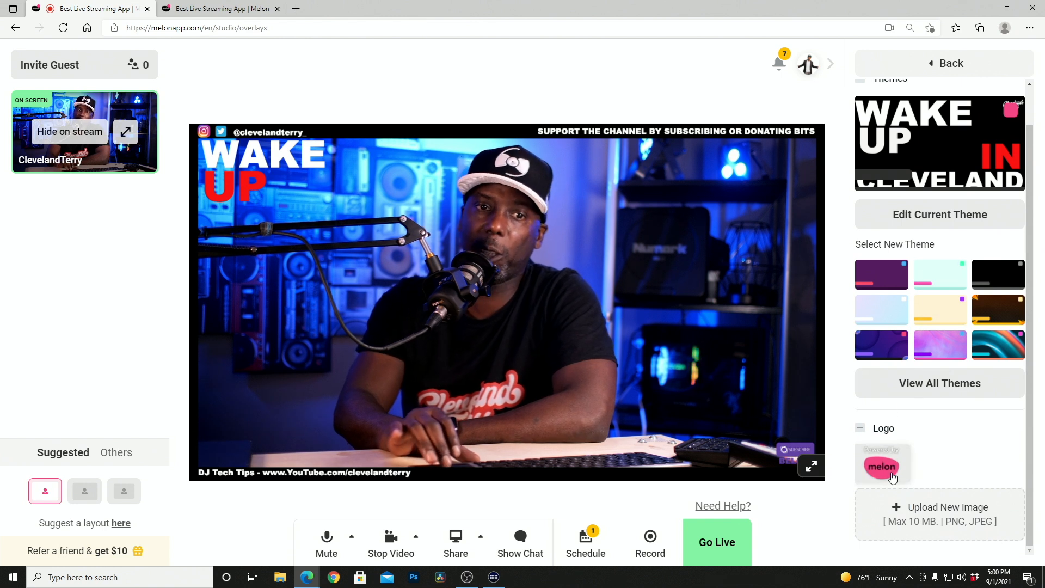
click(874, 474)
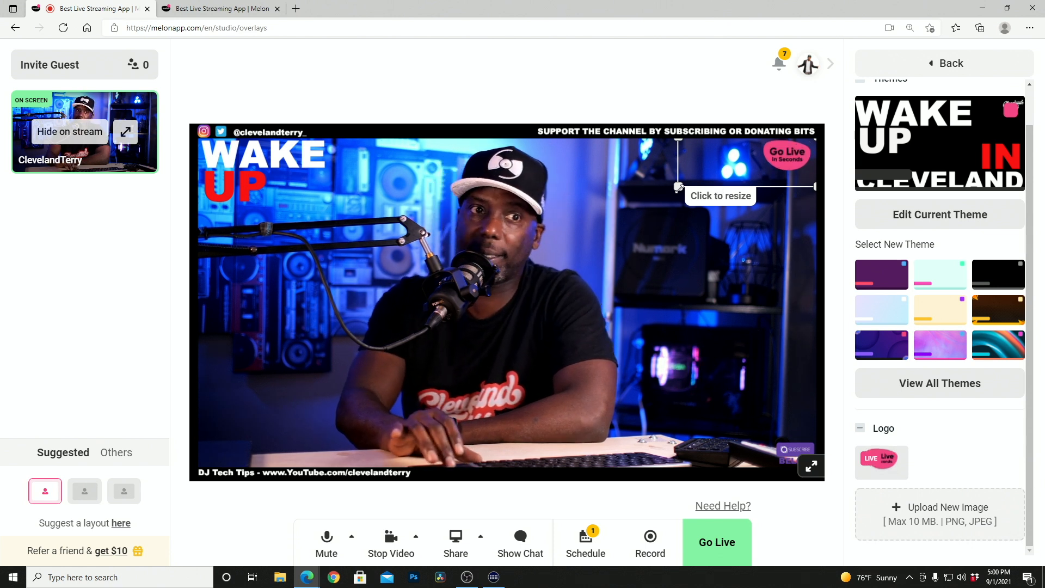
drag(678, 188, 626, 238)
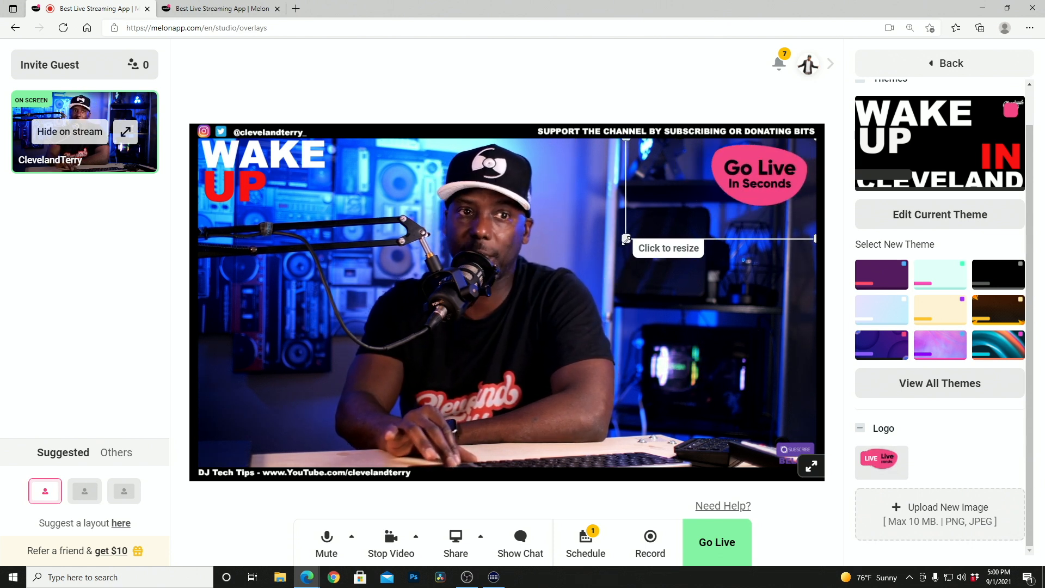
drag(792, 181, 779, 212)
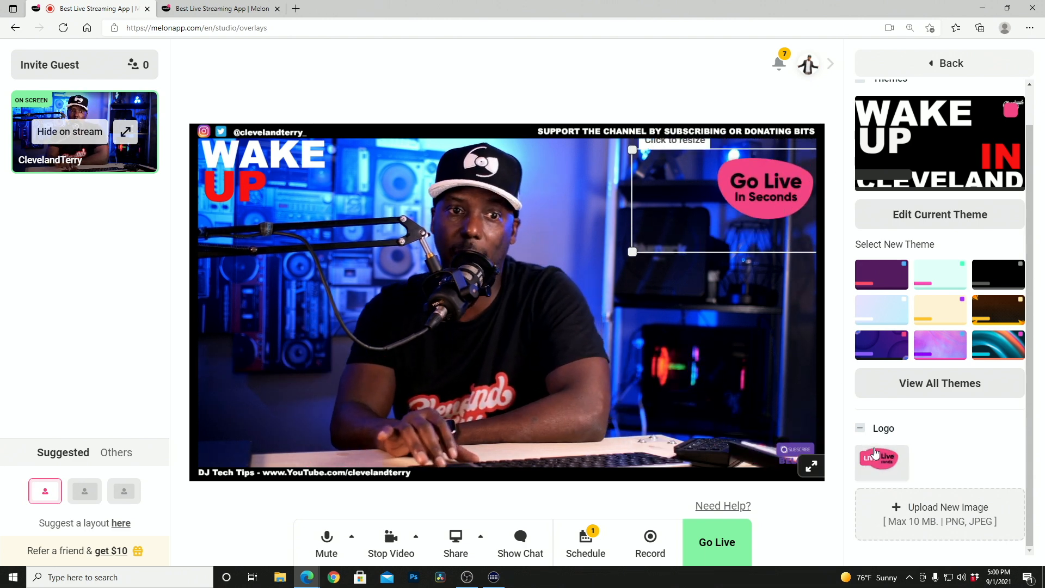
Remove the Melon logo from the stream, and preview the dark purple theme with the Twitch banner moved fully inside the video's upper-right area
click(871, 475)
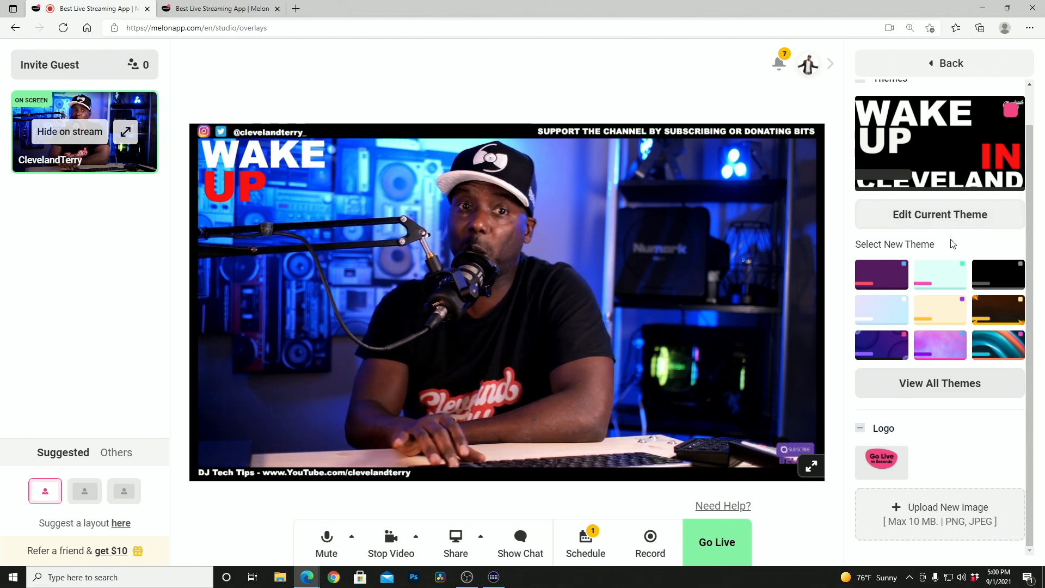
mouse_move(862, 274)
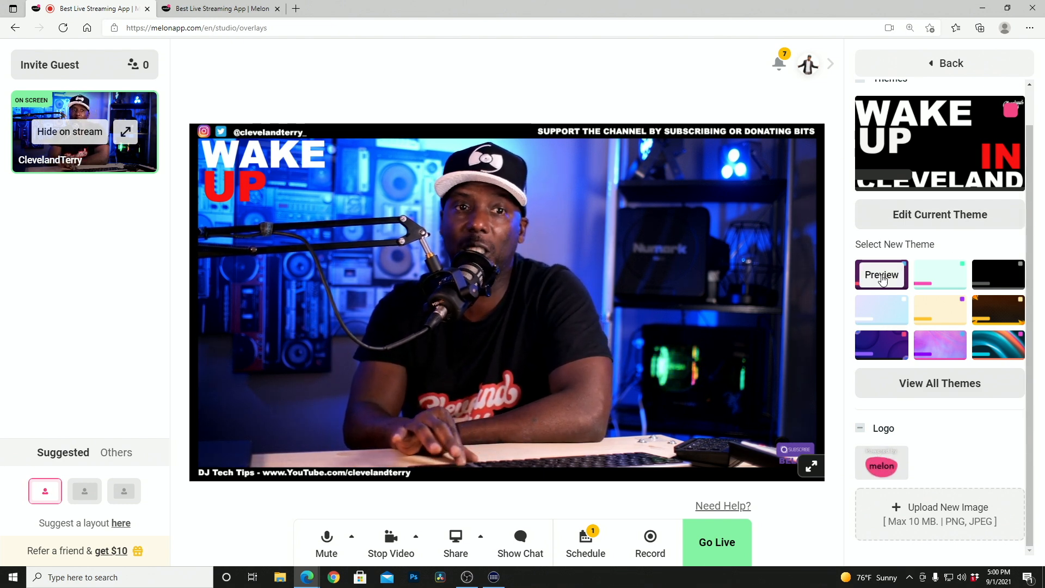
click(882, 276)
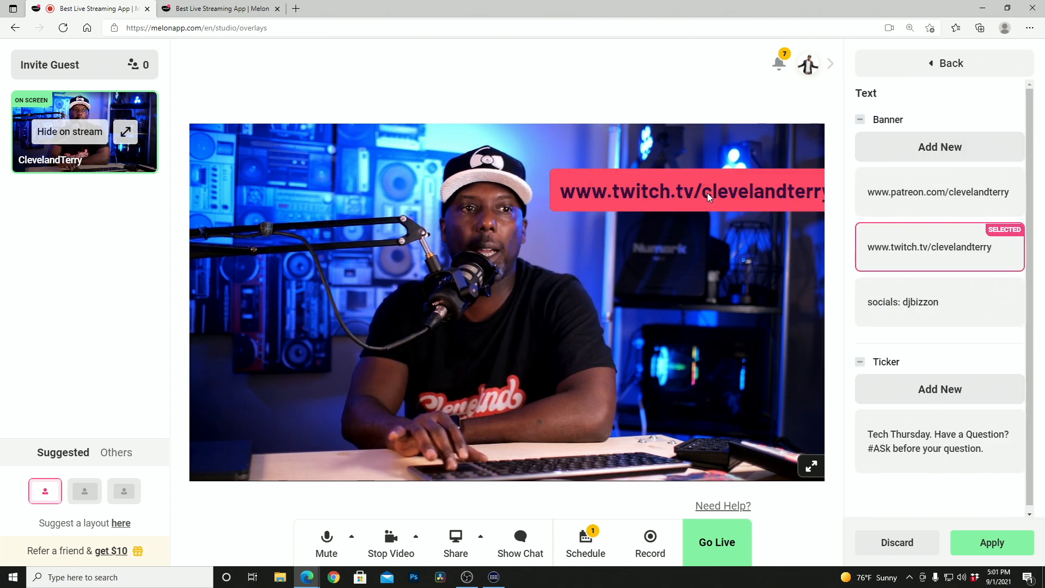
drag(707, 193, 670, 198)
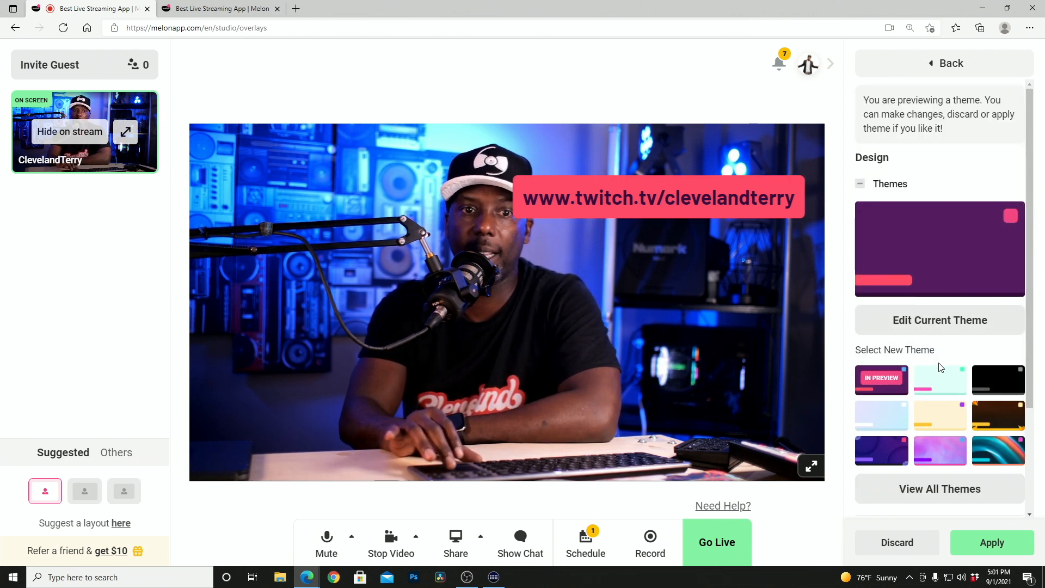
Preview the black theme and set its background to the Wake Up in Cleveland image
click(1001, 382)
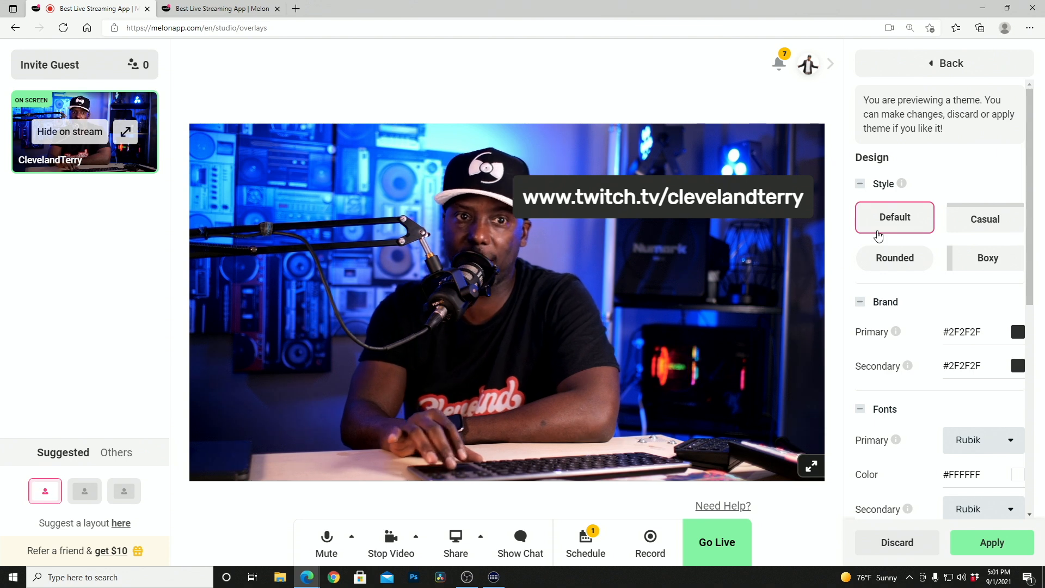
scroll(919, 296, down, 8)
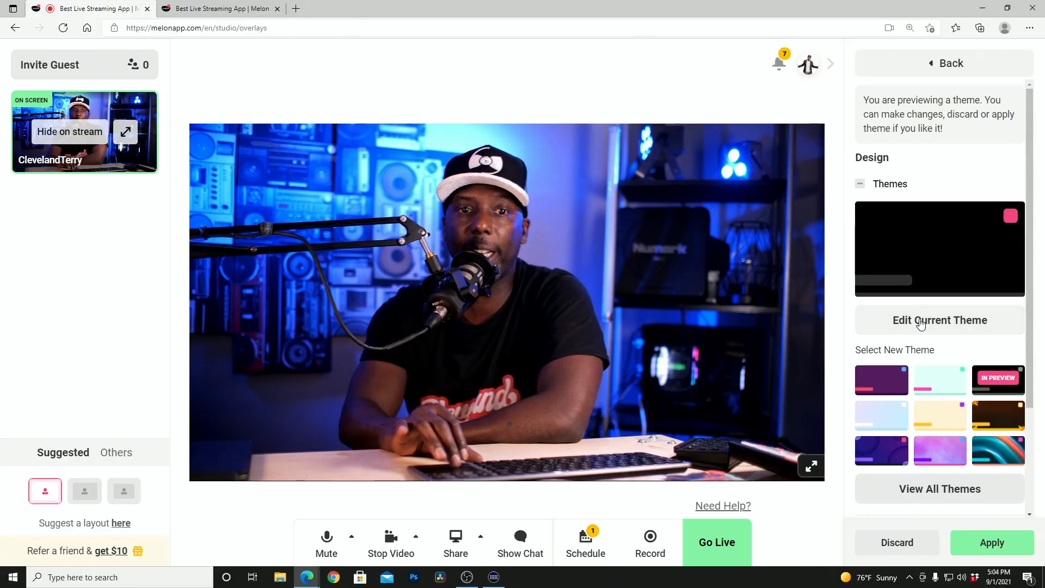
click(920, 322)
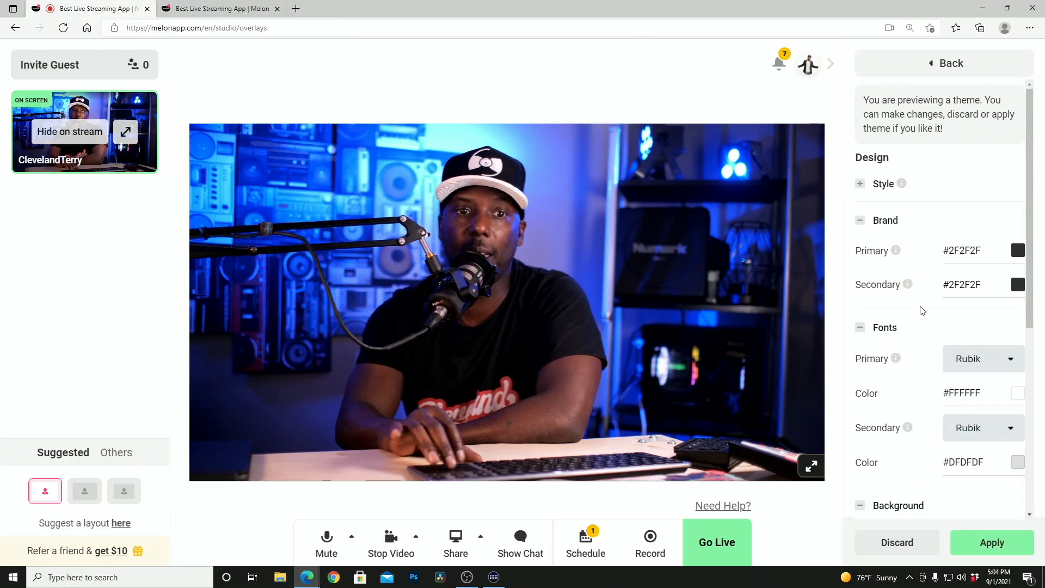
scroll(925, 311, down, 6)
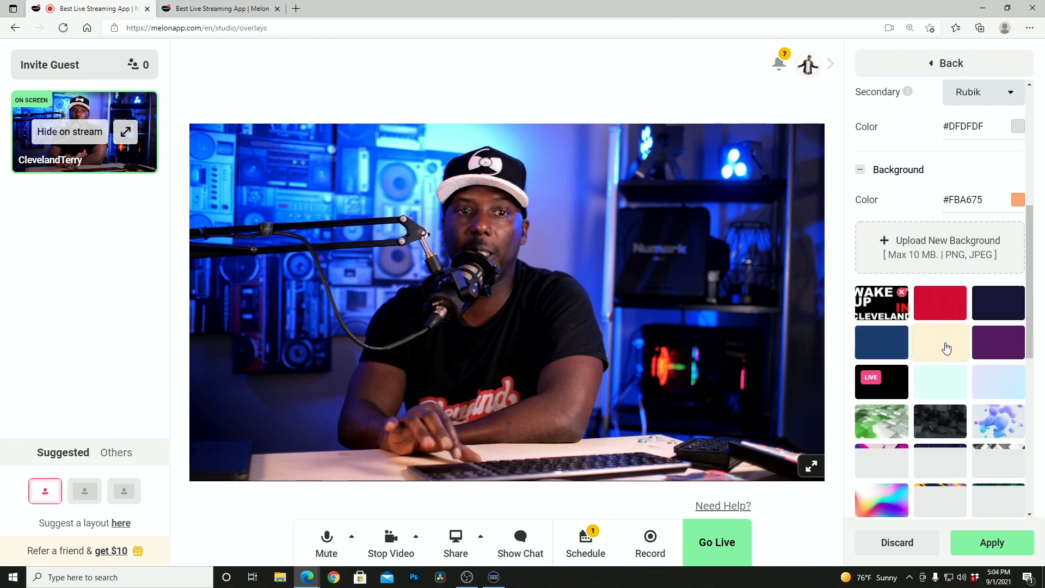
click(946, 344)
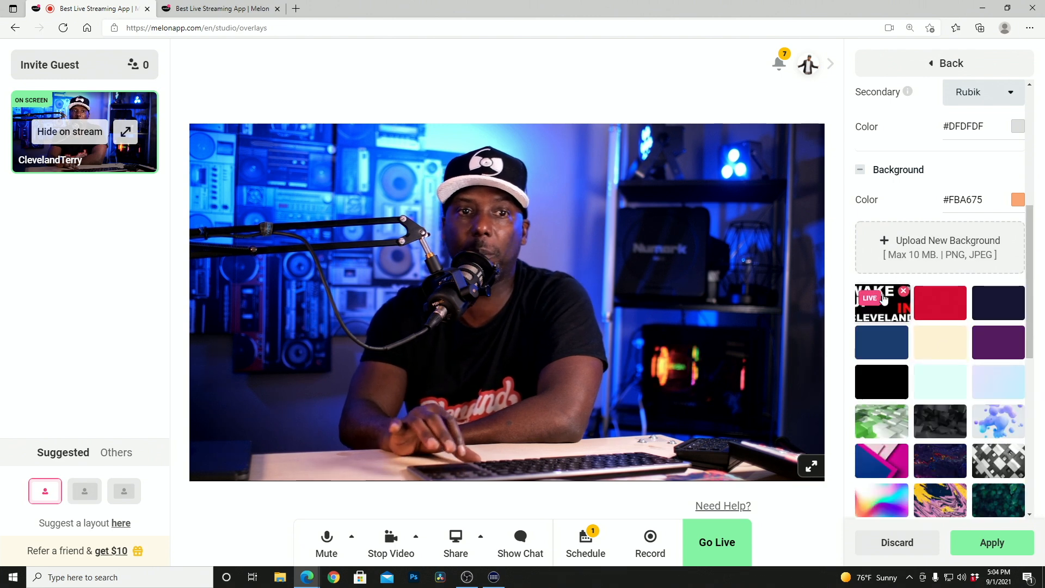
Expand the theme's overlay images and try the black Wake Up frame and the Wake Up in Cleveland image as overlays
scroll(915, 246, down, 7)
scroll(914, 246, down, 1)
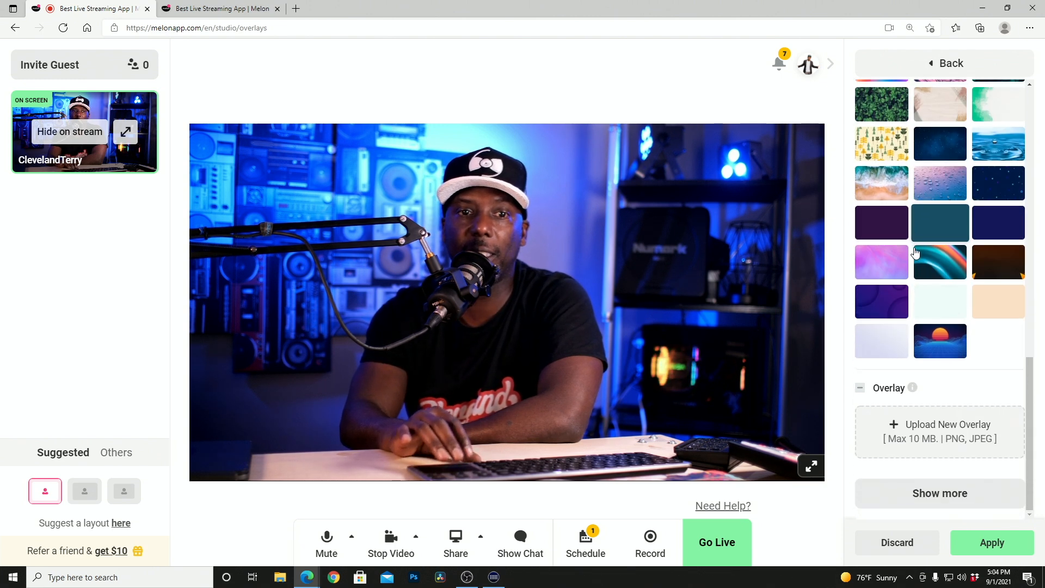
click(935, 500)
click(949, 491)
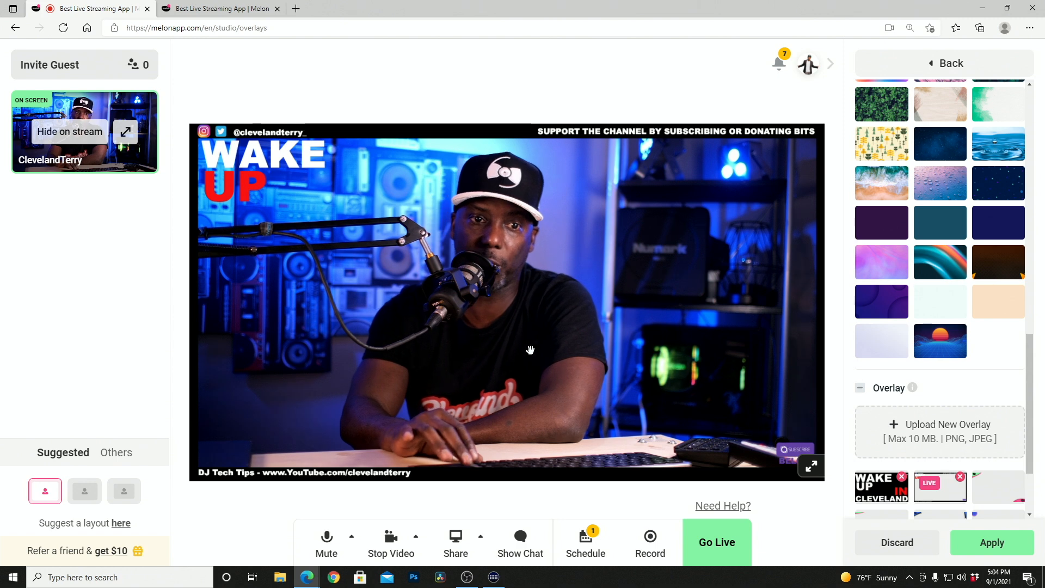
click(884, 493)
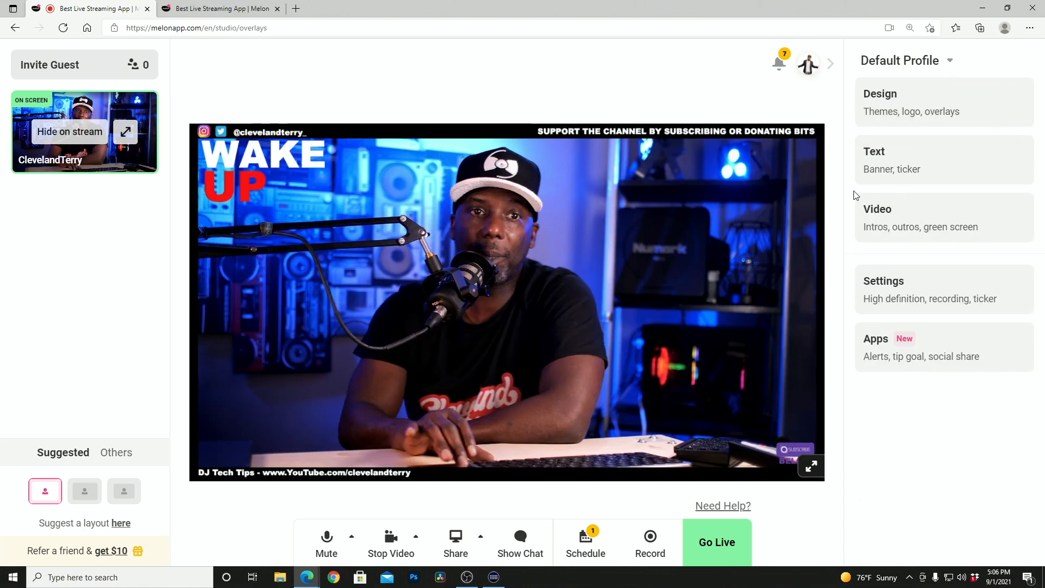
Show the existing Twitch address banner on the stream from the text settings
click(892, 170)
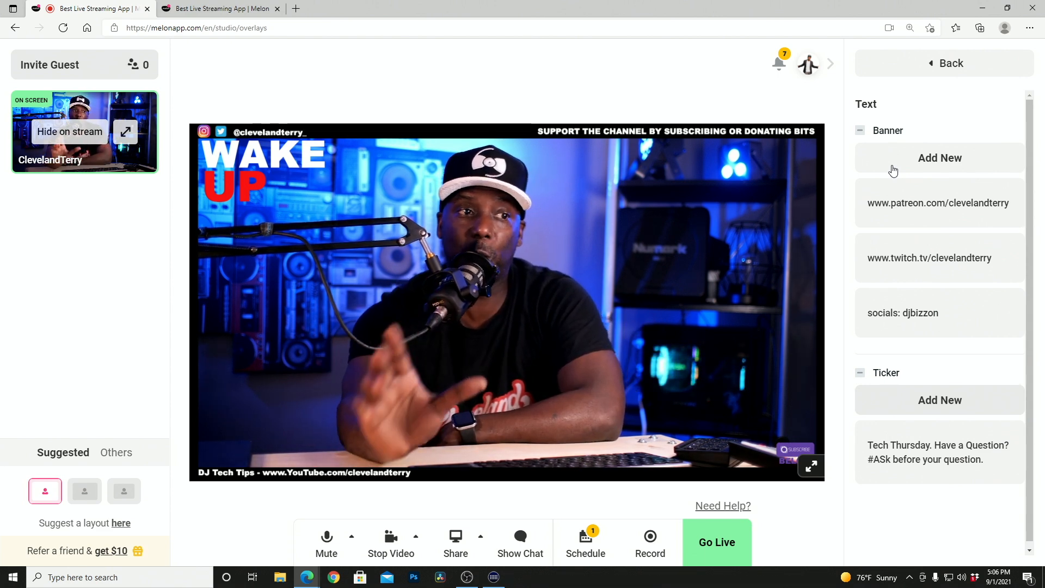
mouse_move(1008, 203)
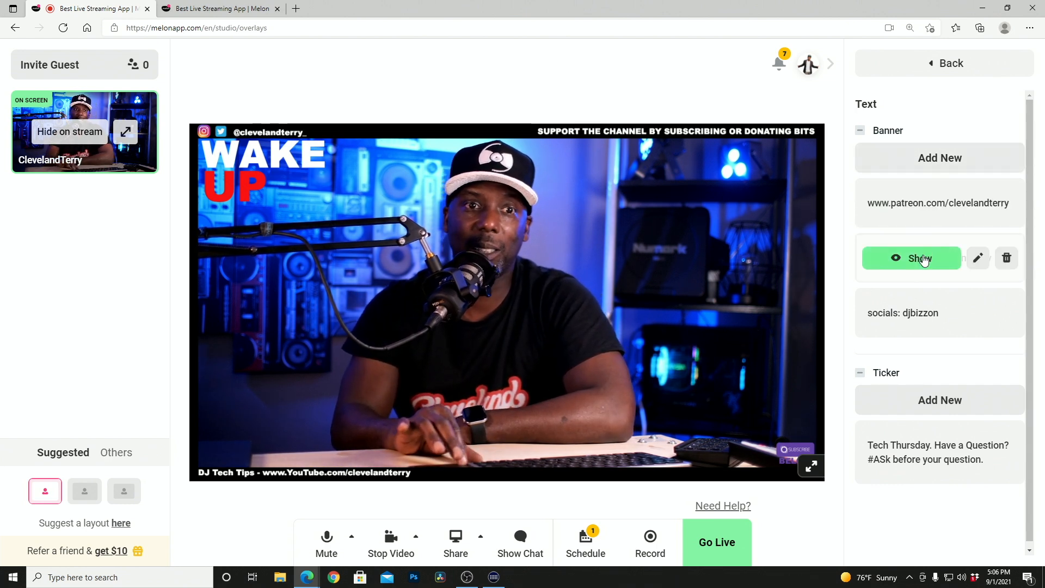
click(924, 260)
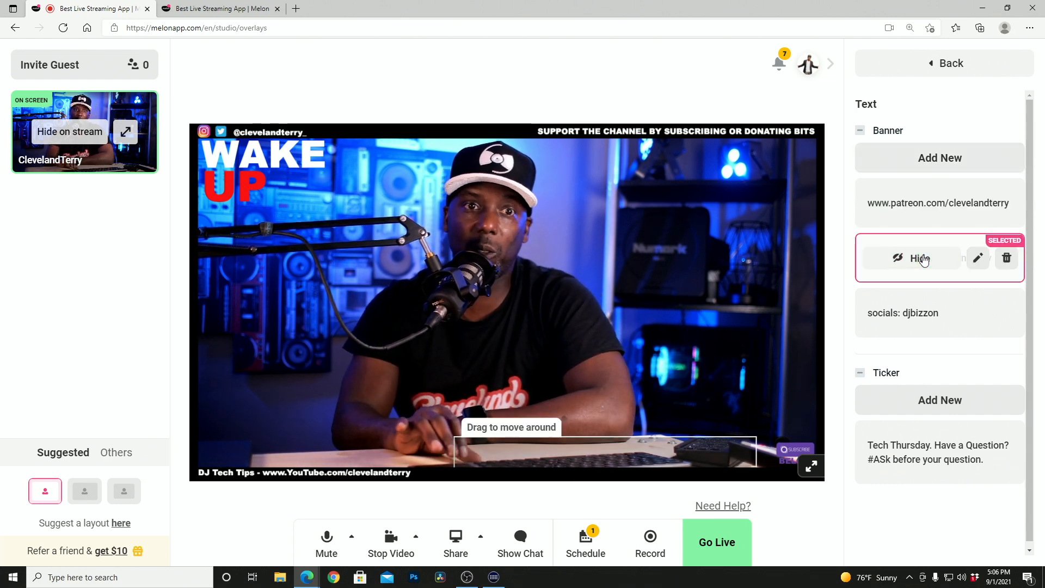
Add a new banner containing the channel's Instagram address
click(938, 160)
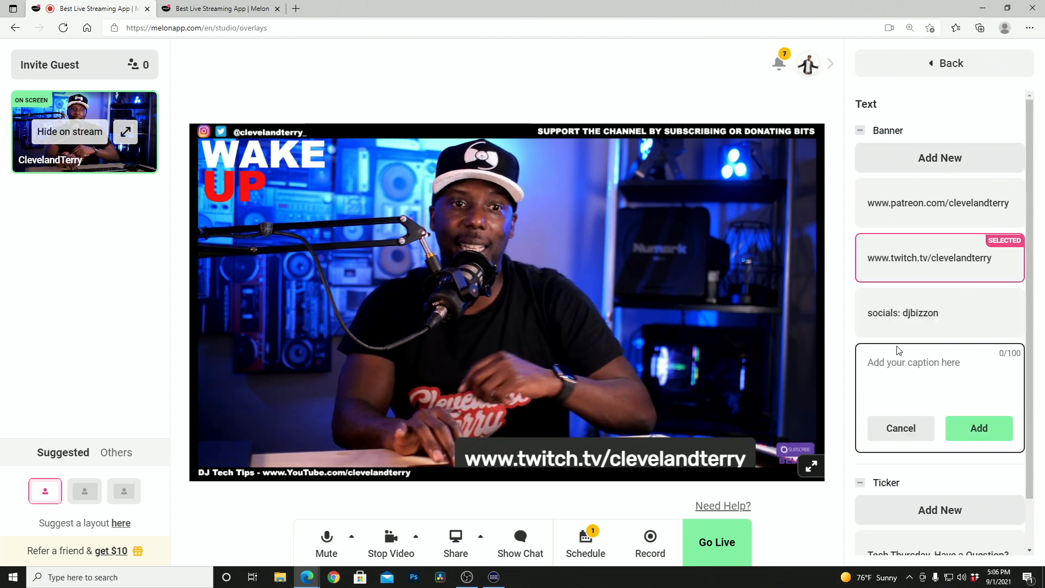
click(905, 371)
text(www.instagram)
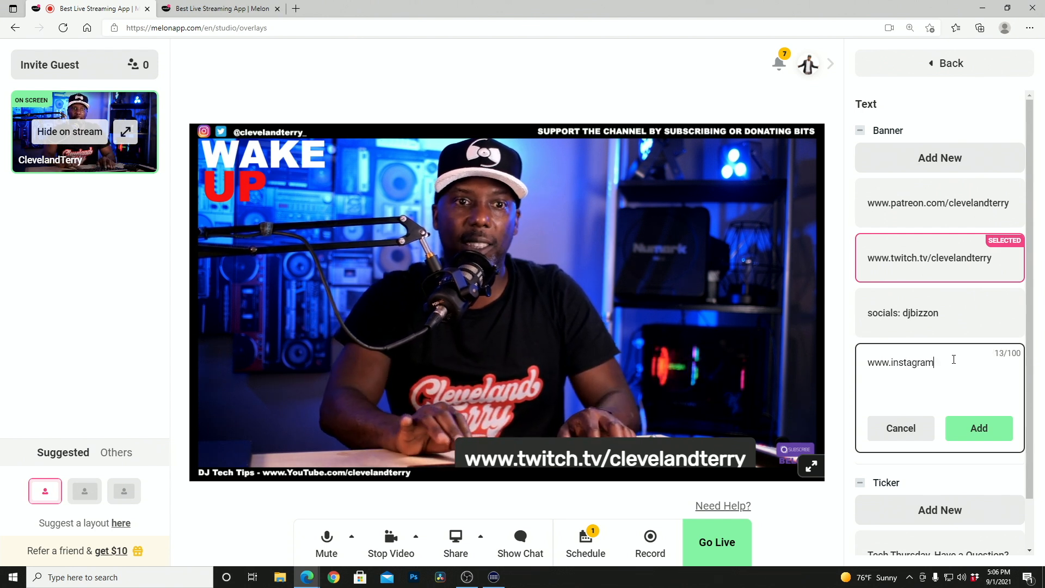
text(/clevelandterry_)
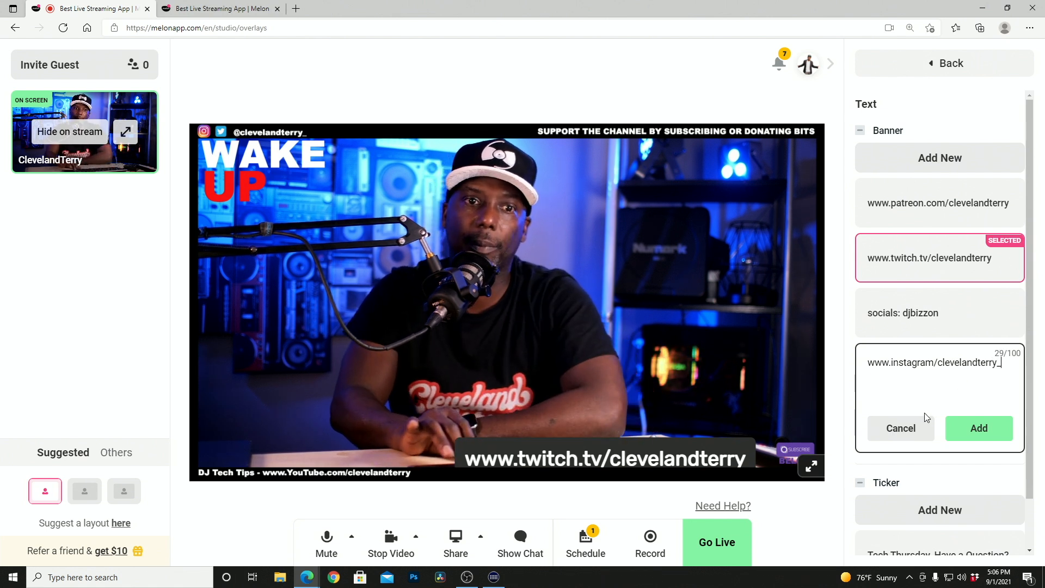
click(961, 431)
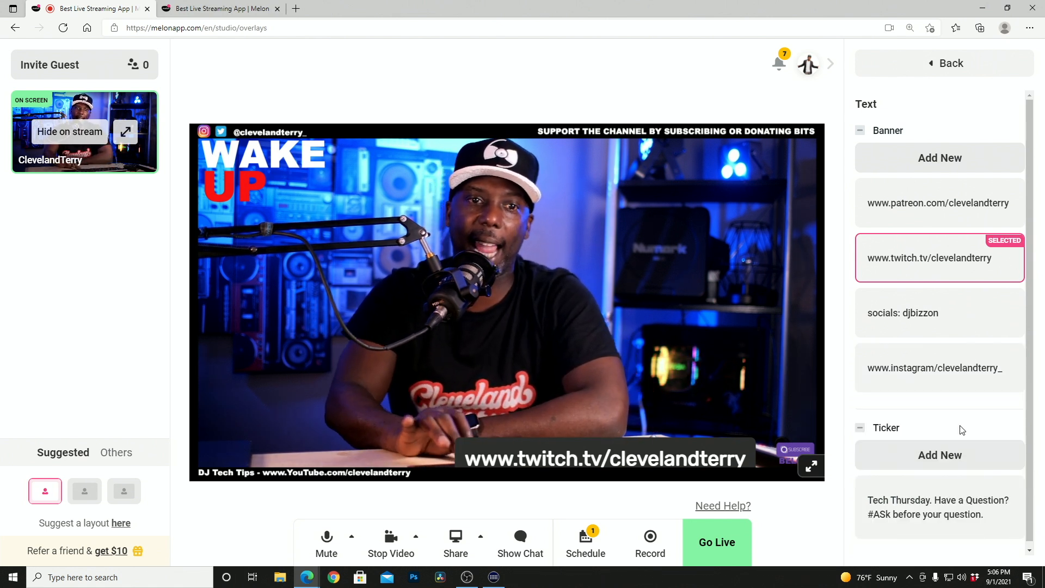
Show the Instagram banner on the stream, move it up from the video's lower edge, and leave the text settings
click(907, 374)
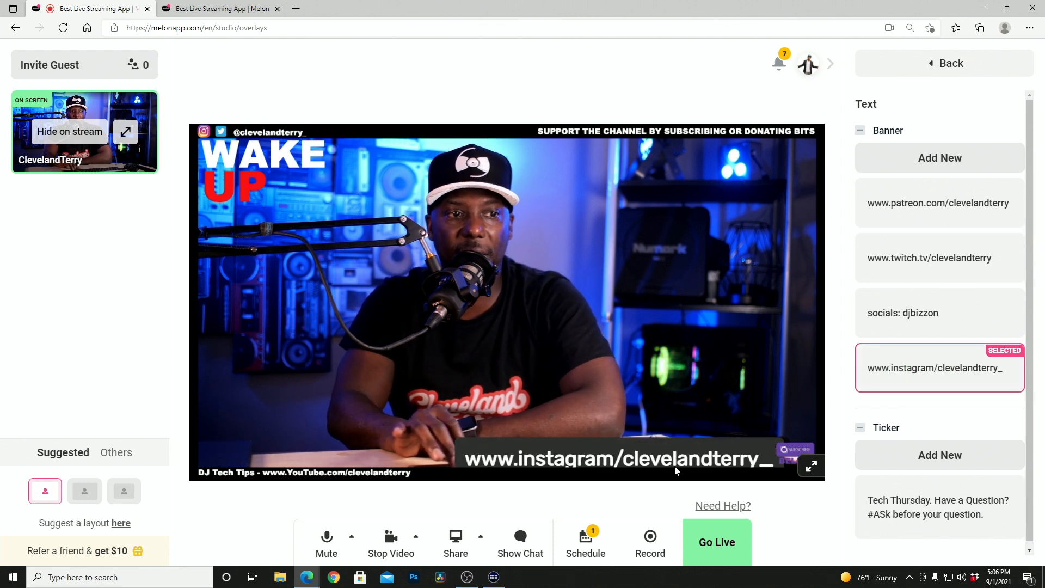
drag(646, 452, 513, 220)
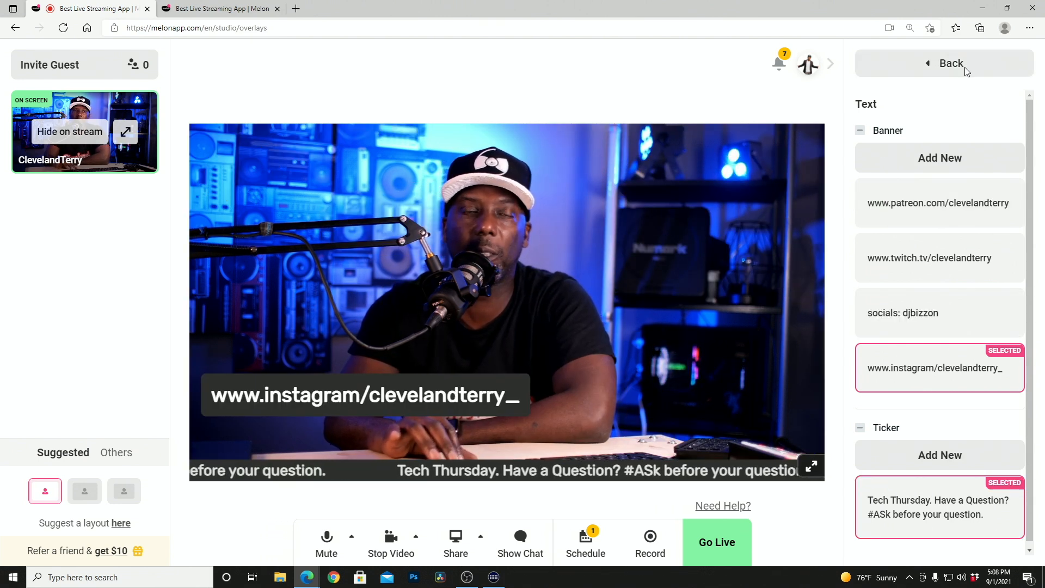
click(952, 70)
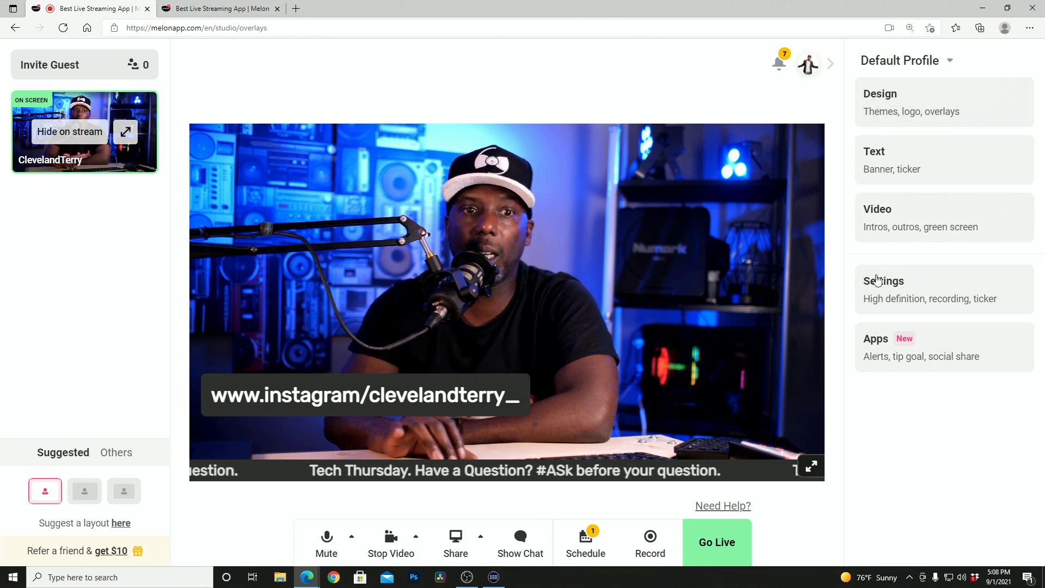
Try showing the ticker at the top and reversing its direction, and switch both ticker settings back off
click(887, 296)
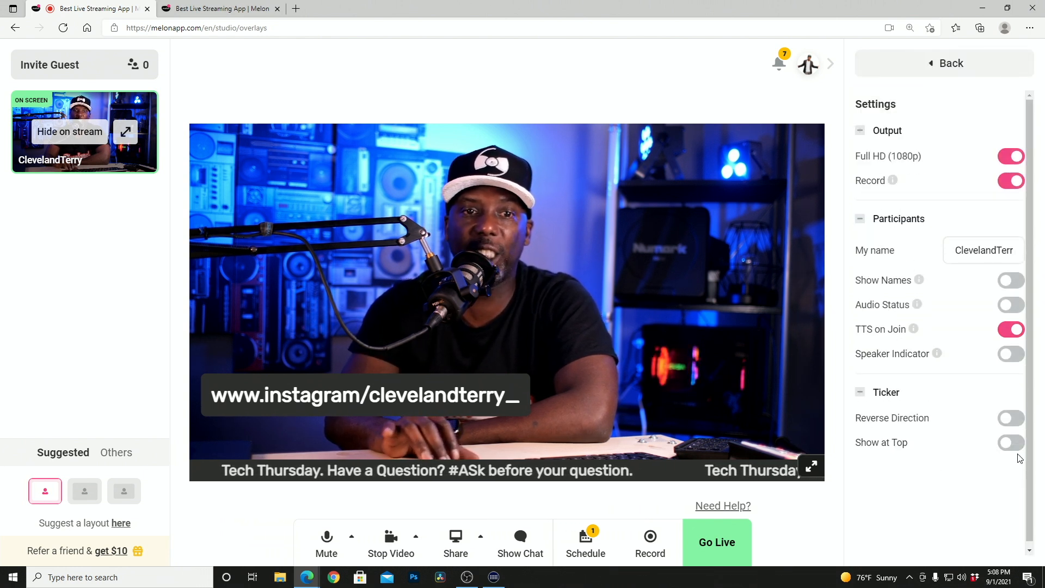
click(1003, 444)
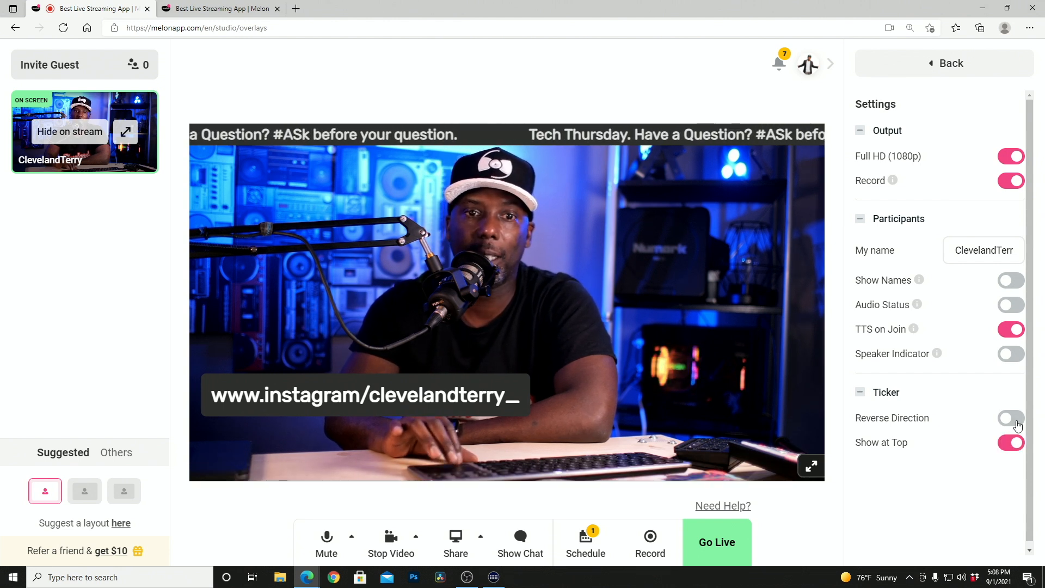
click(1011, 419)
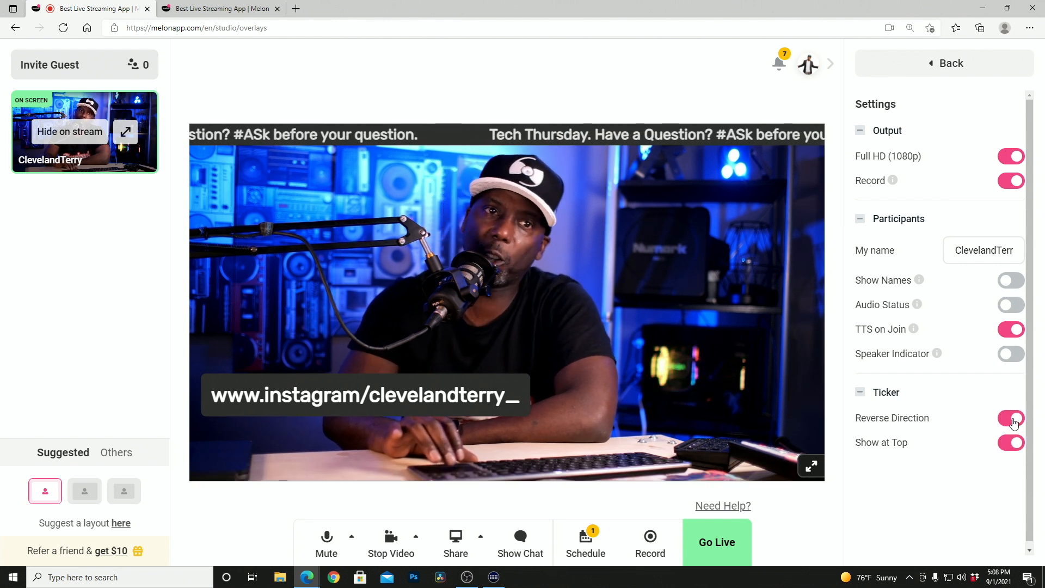
click(1015, 420)
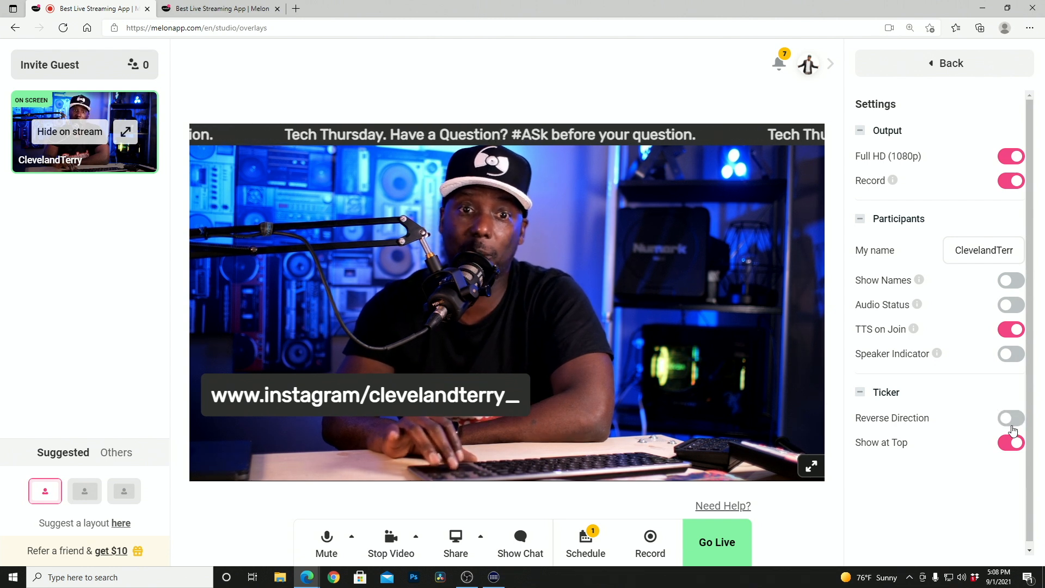
click(1013, 445)
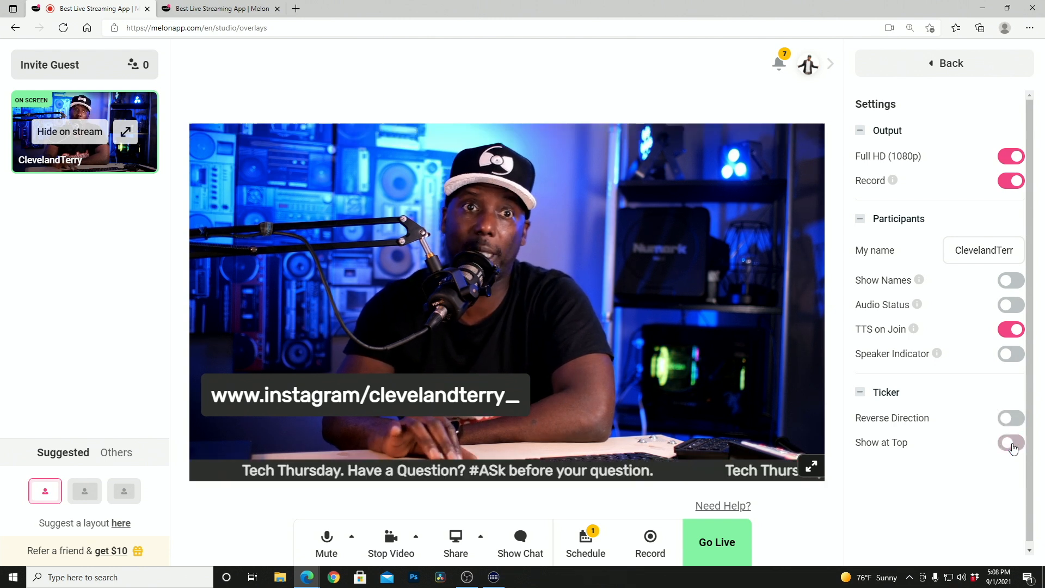
click(941, 63)
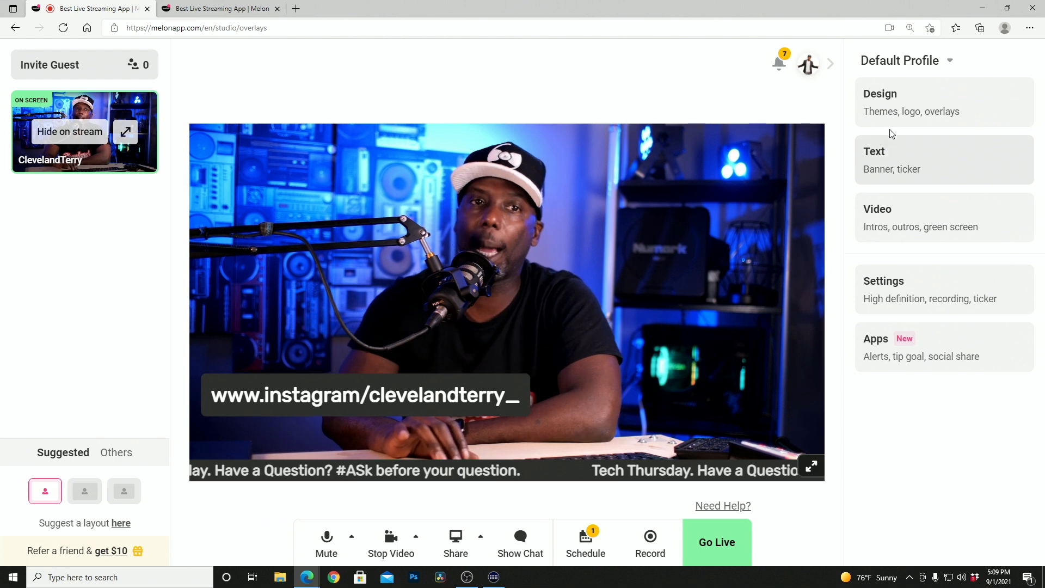
click(917, 103)
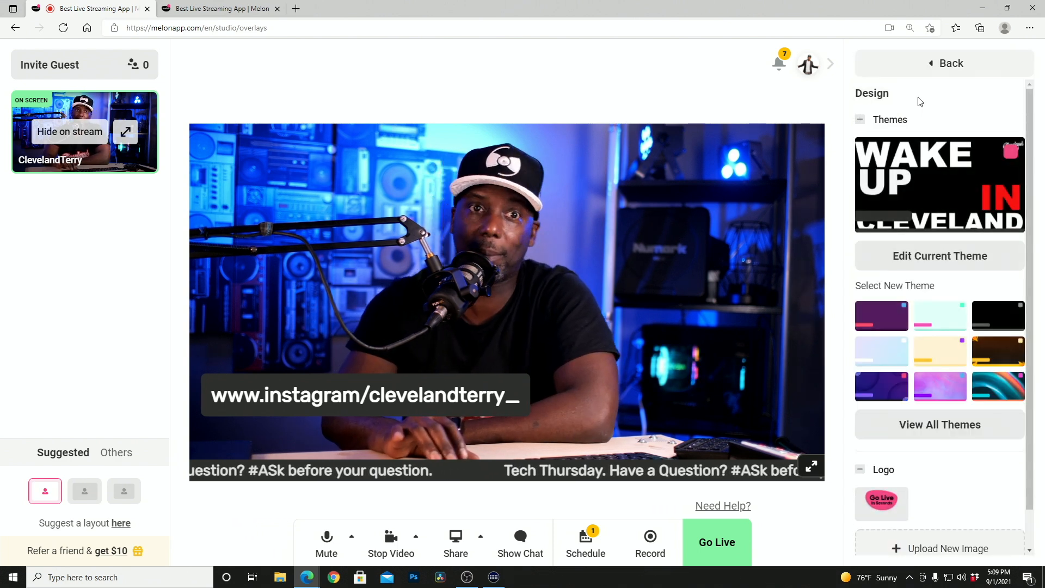
click(970, 69)
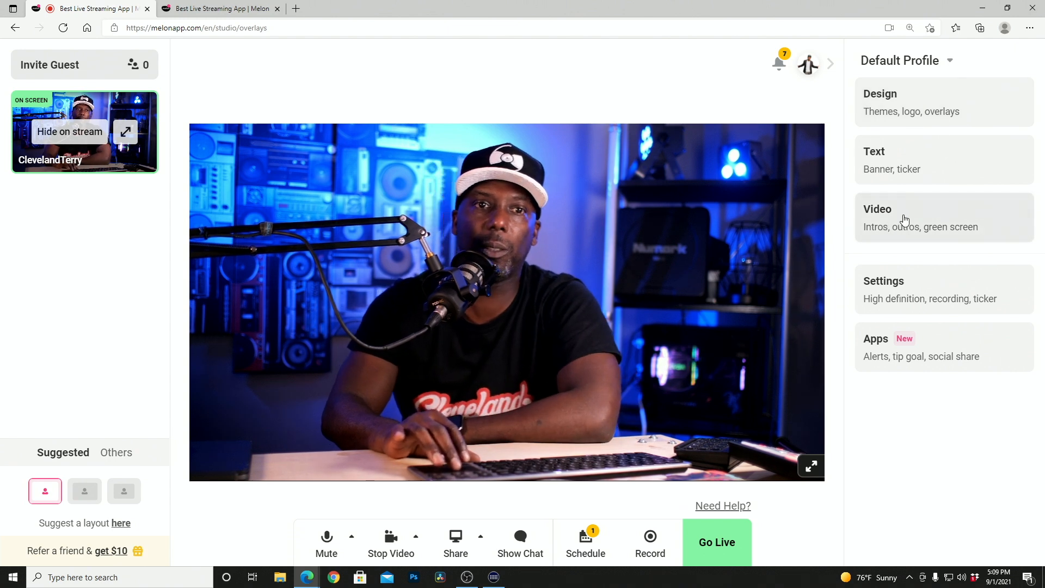
Play the channel logo, Wake Up and DJ clips from the intros and outros on the stream in turn, and stop the DJ clip
click(906, 219)
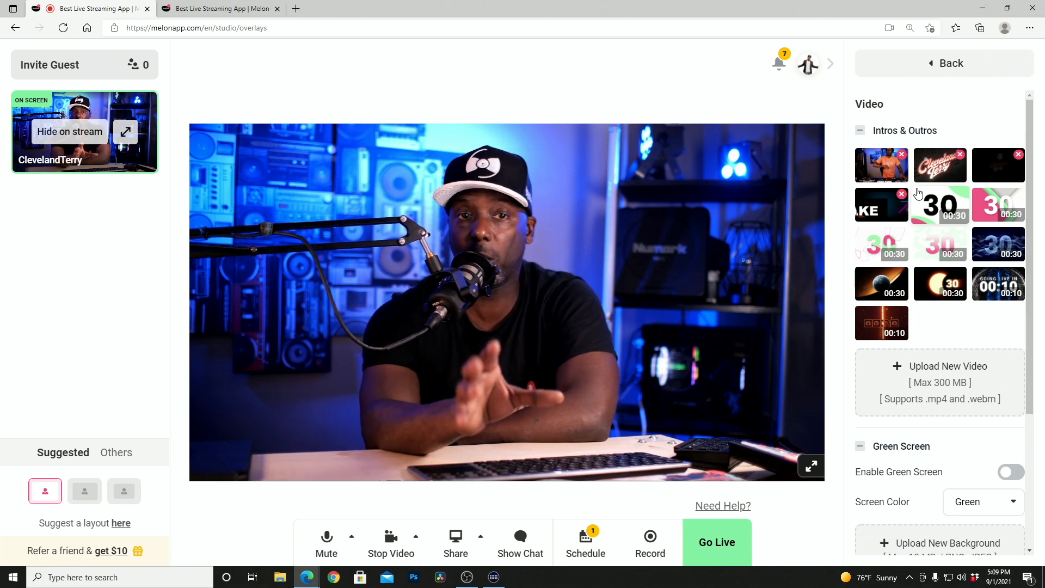
click(939, 163)
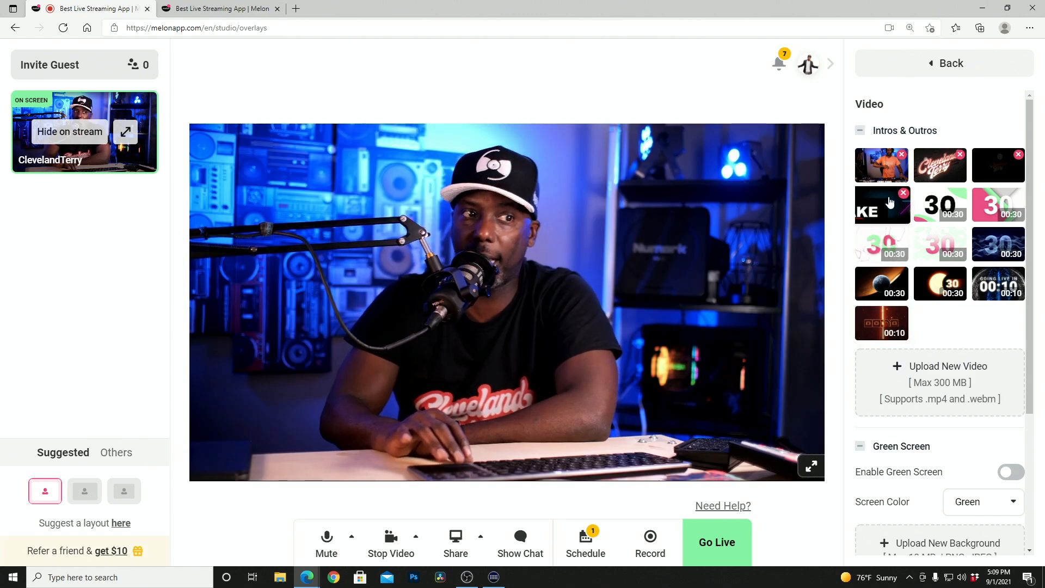
click(890, 203)
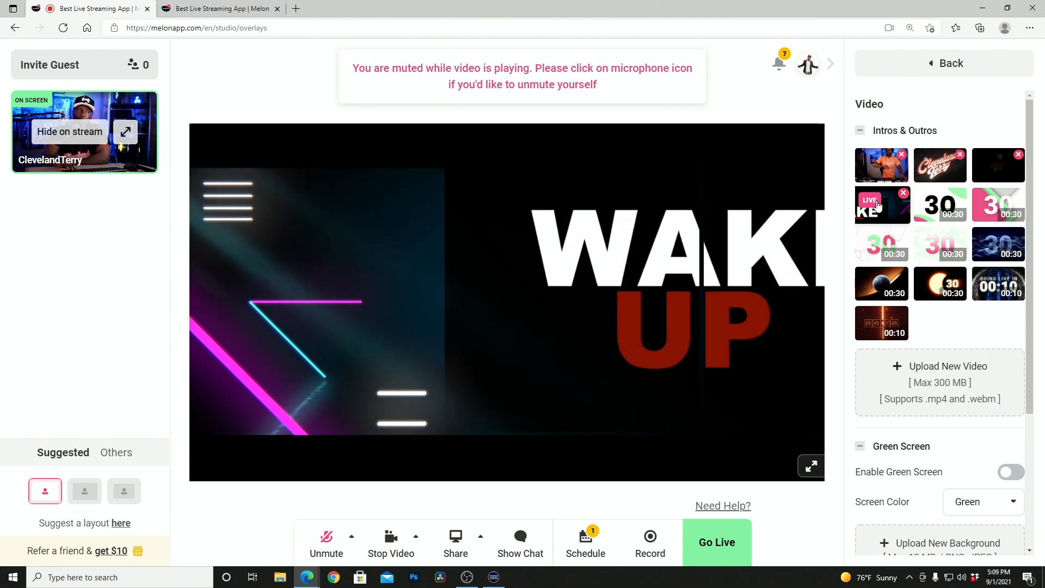
click(871, 157)
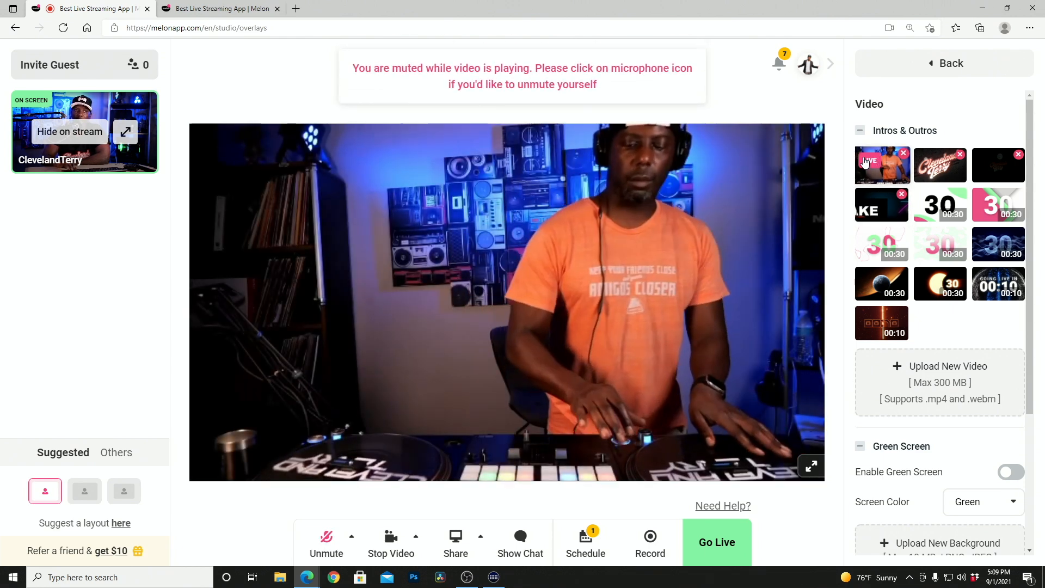
click(865, 163)
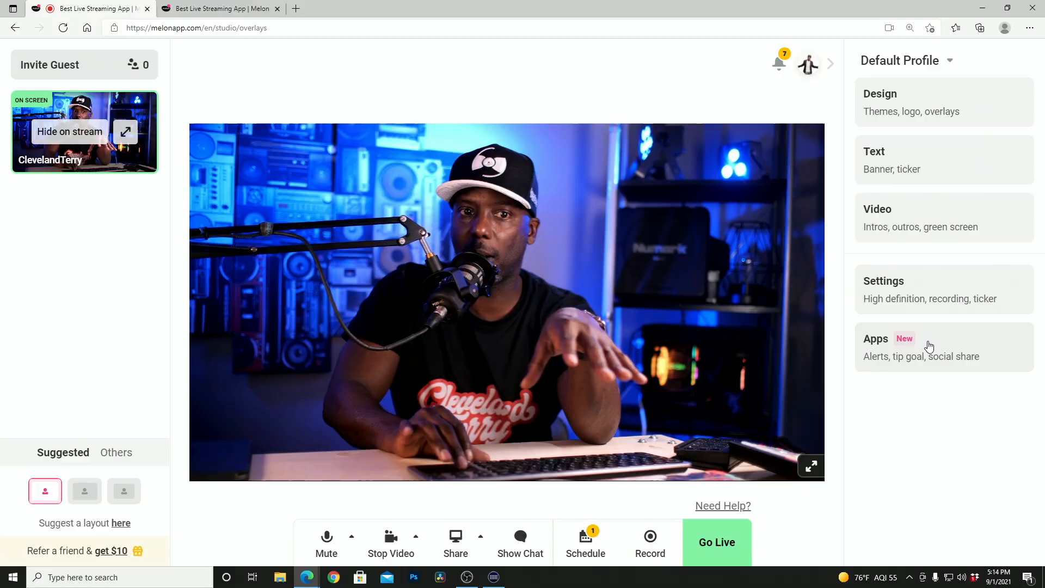
Turn on the Alert Box and Donation Goal widgets of the Streamlabs app for the stream
click(928, 346)
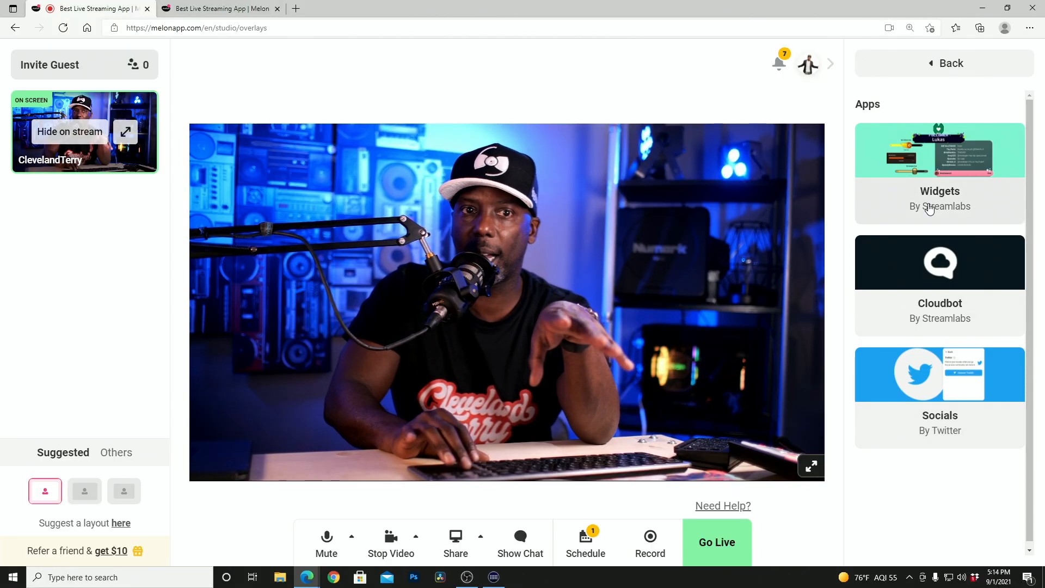
click(927, 161)
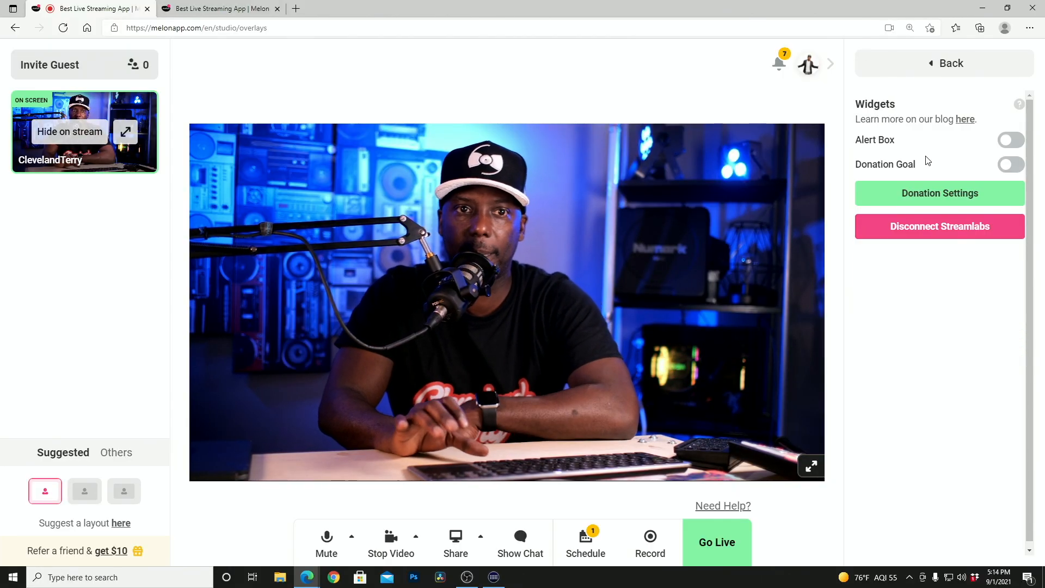
click(1013, 141)
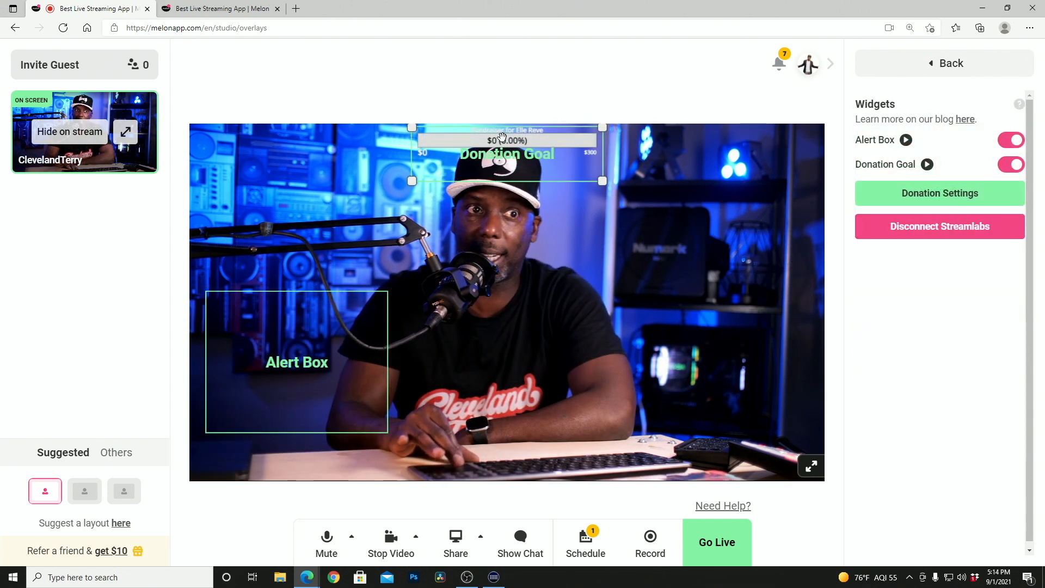
Move the Donation Goal to the video's upper-right corner, place the Alert Box directly beneath it, and leave the widget settings
drag(517, 148, 713, 147)
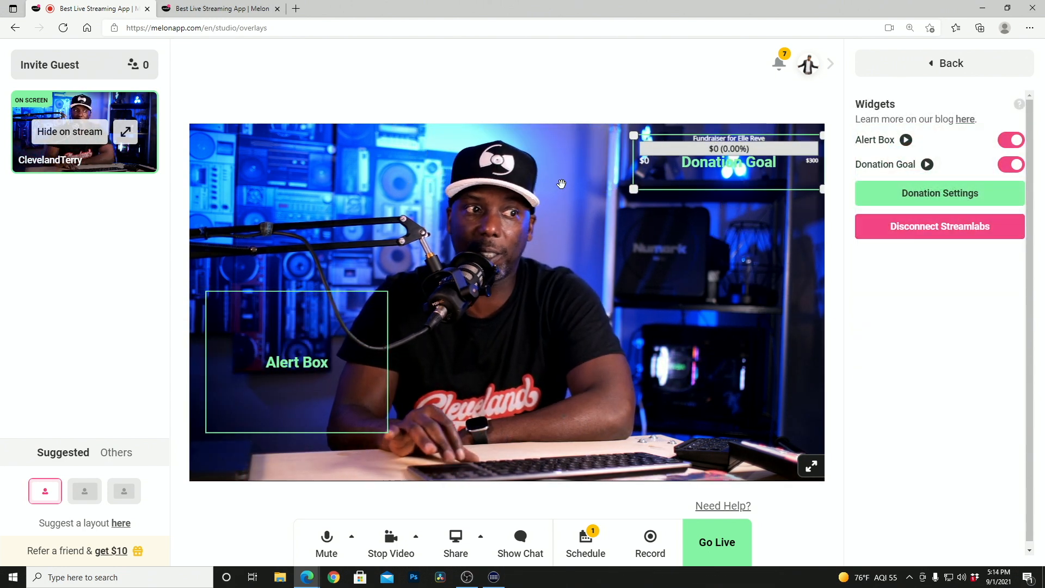
drag(255, 313, 696, 264)
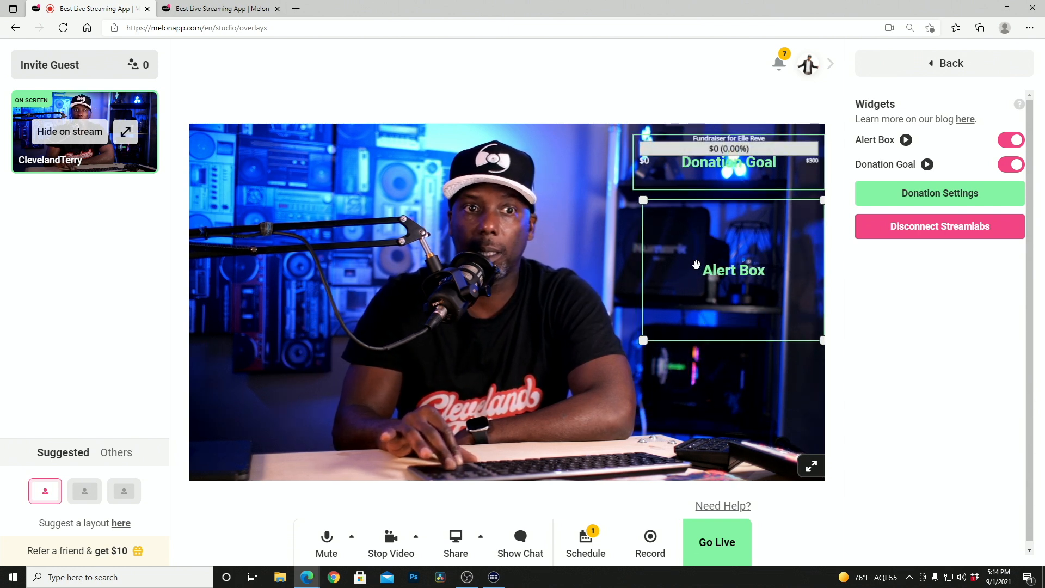
click(941, 386)
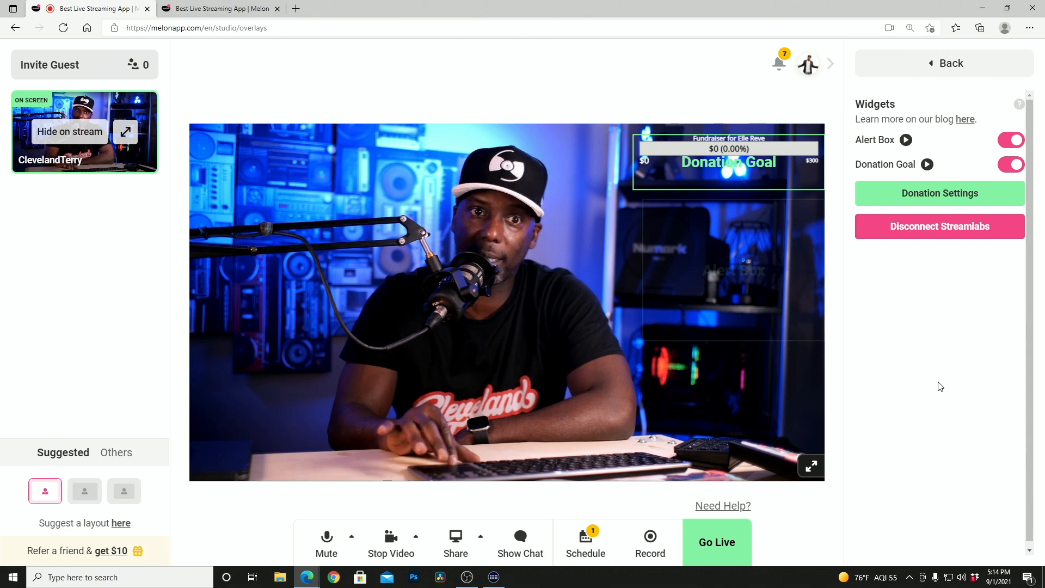
click(940, 68)
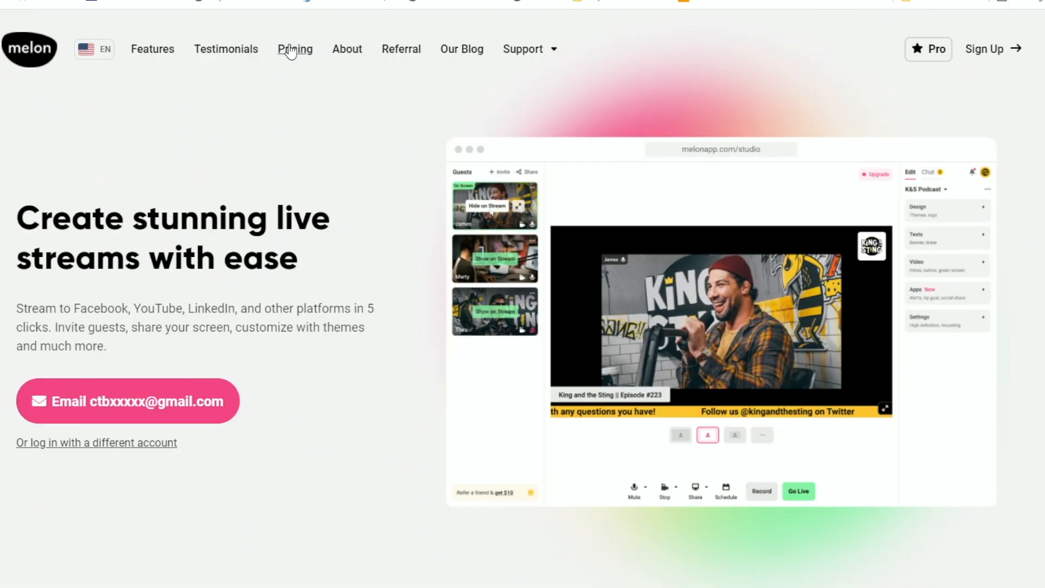
Open Melon's pricing page and examine the features of the Free, Standard and Pro monthly plans
click(291, 51)
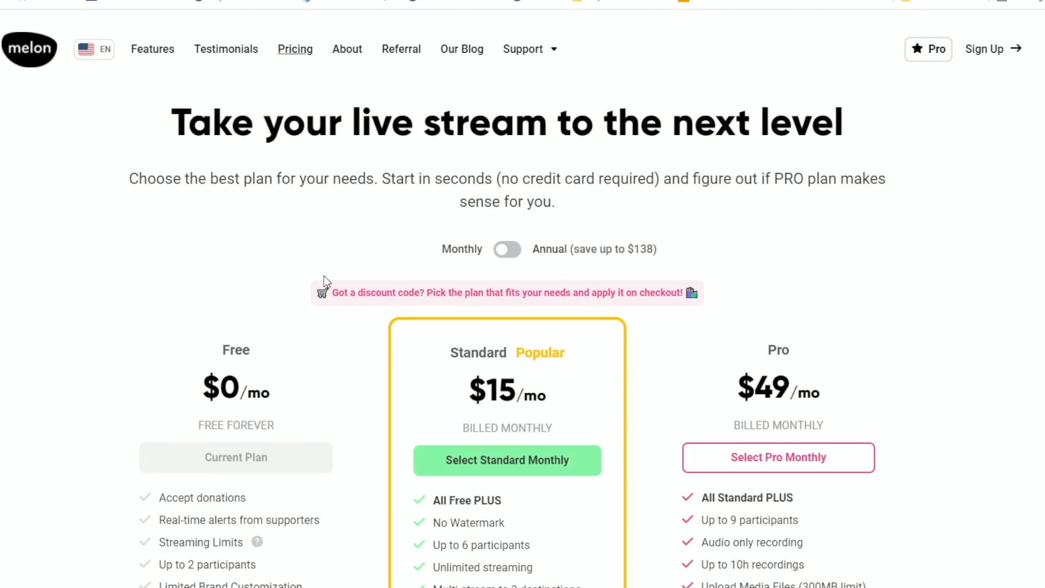
scroll(324, 276, down, 4)
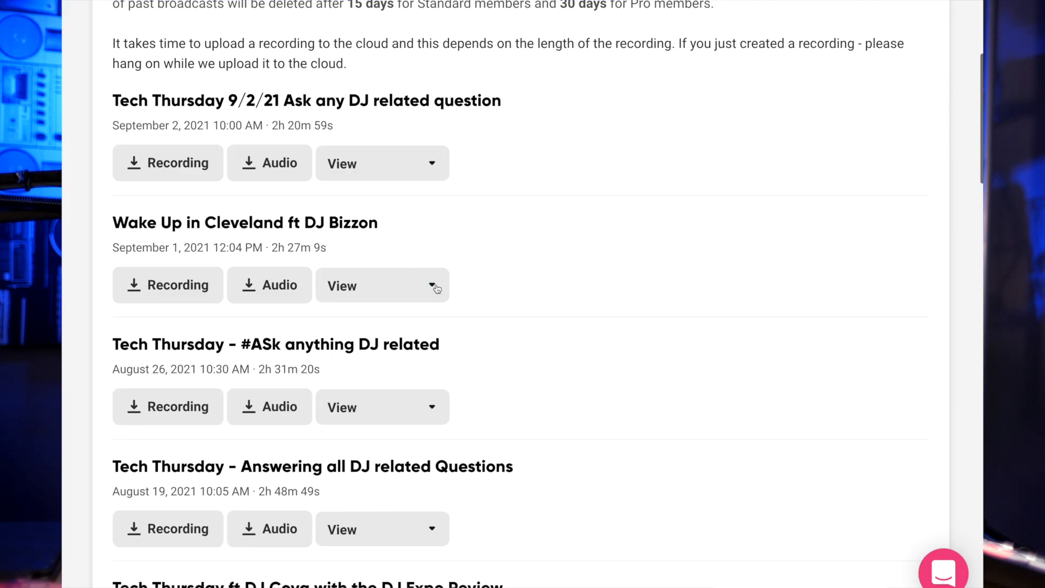
Check the viewing destinations offered for the September 1, 2021 Wake Up in Cleveland broadcast, and close the list without choosing one
click(435, 287)
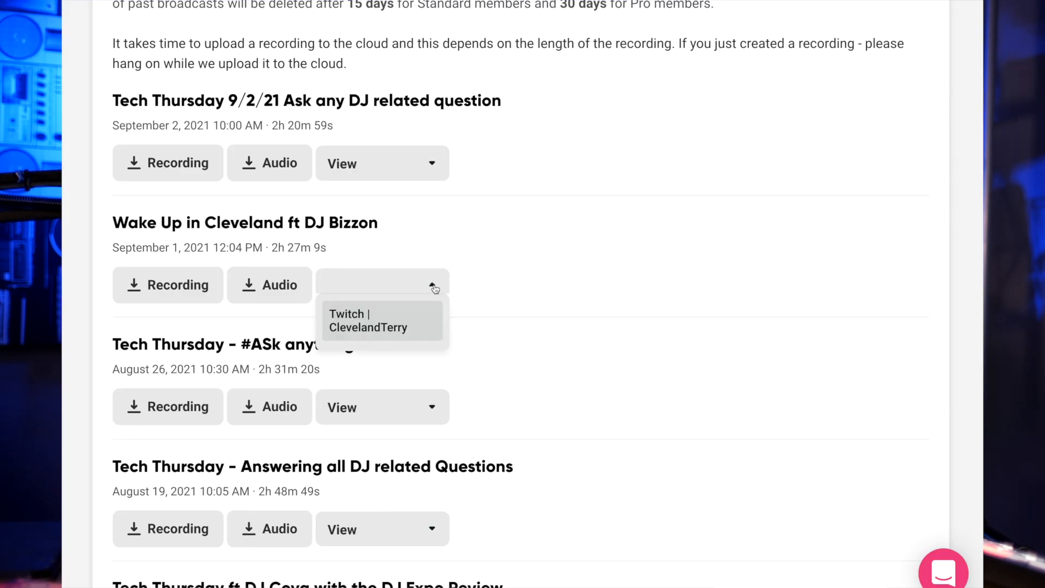
click(398, 227)
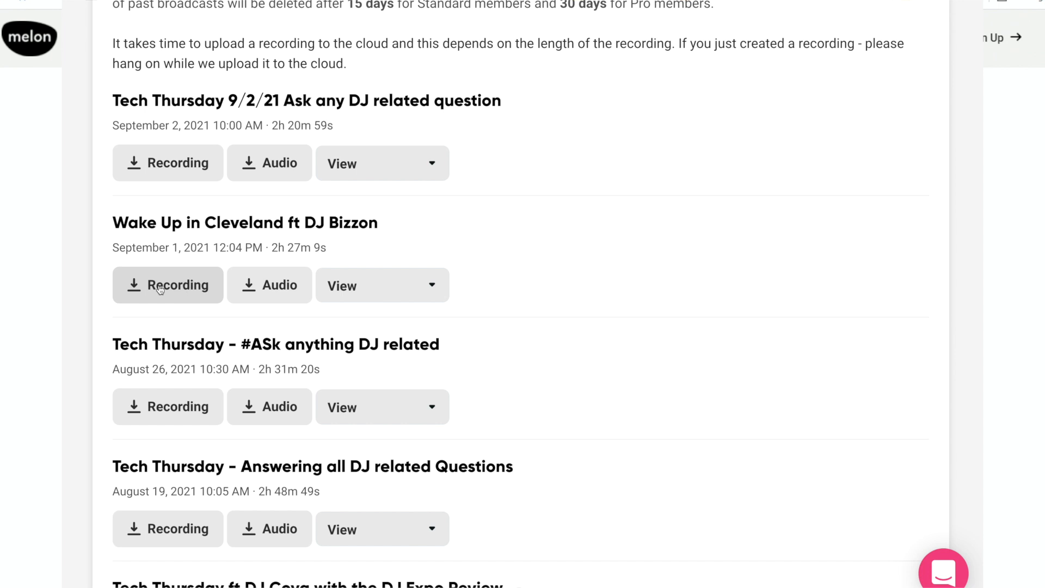
Compare the monthly plans on the pricing page and open the full feature list of the Pro plan
scroll(269, 388, down, 3)
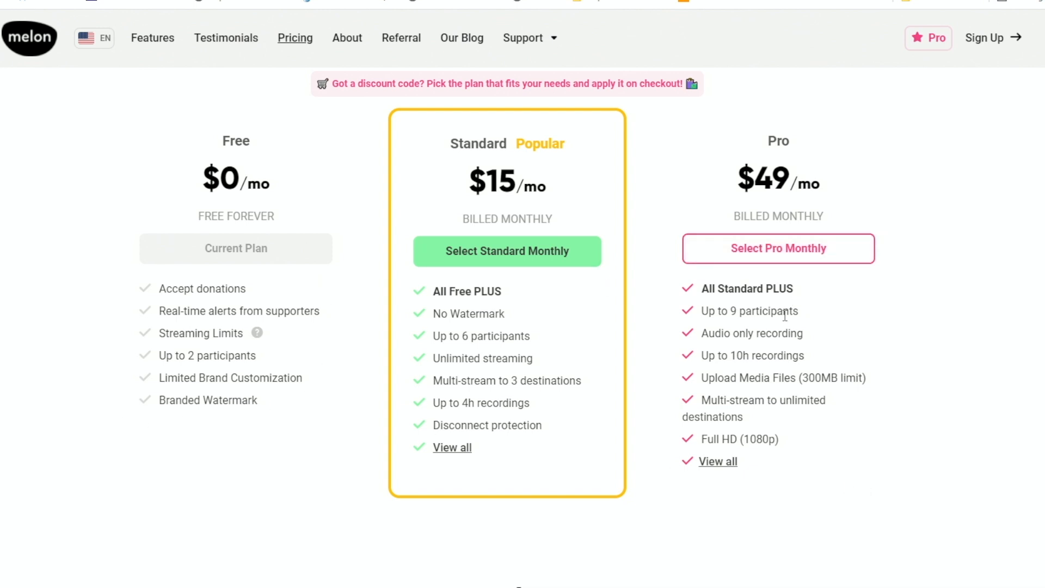
click(718, 461)
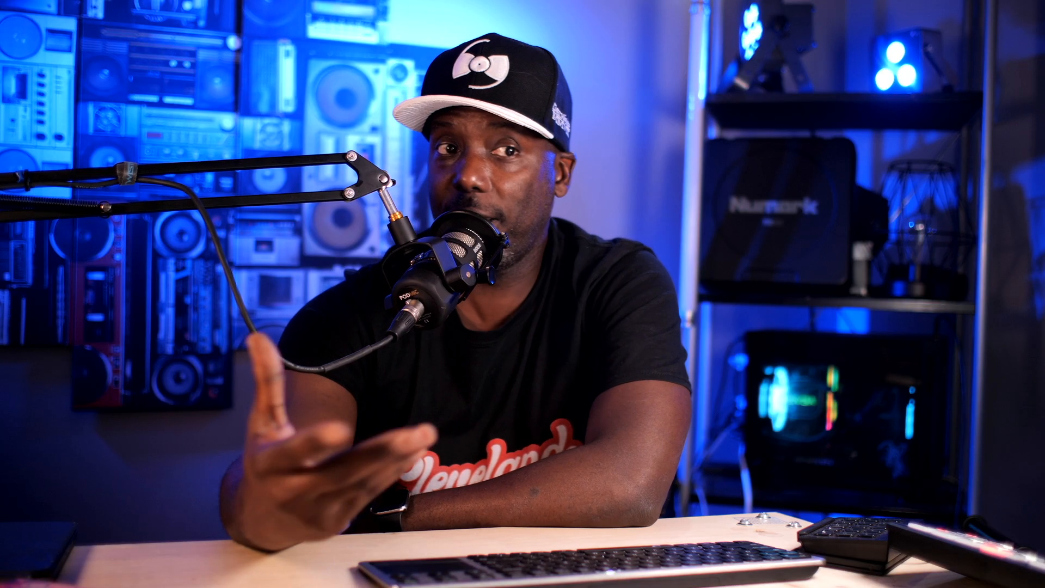